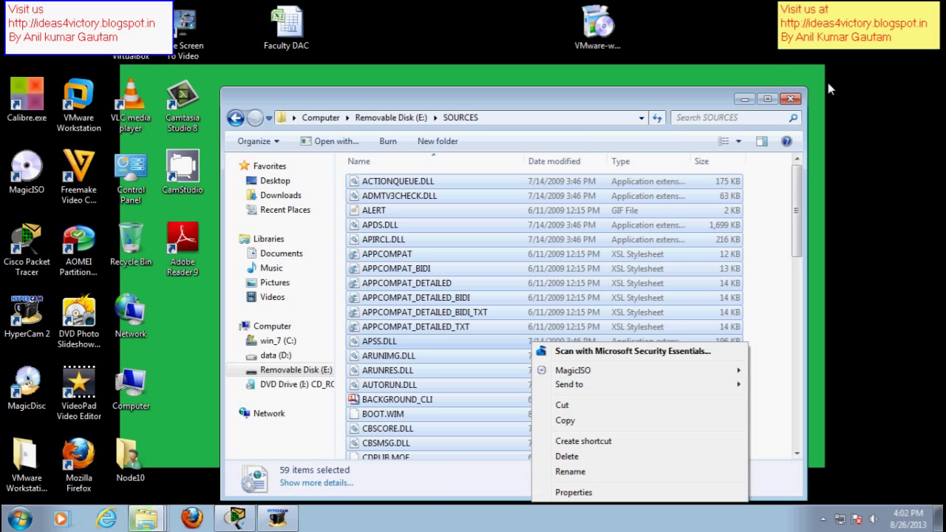
Step: Close the SOURCES folder window and create a new folder named Desktop on the desktop
click(789, 99)
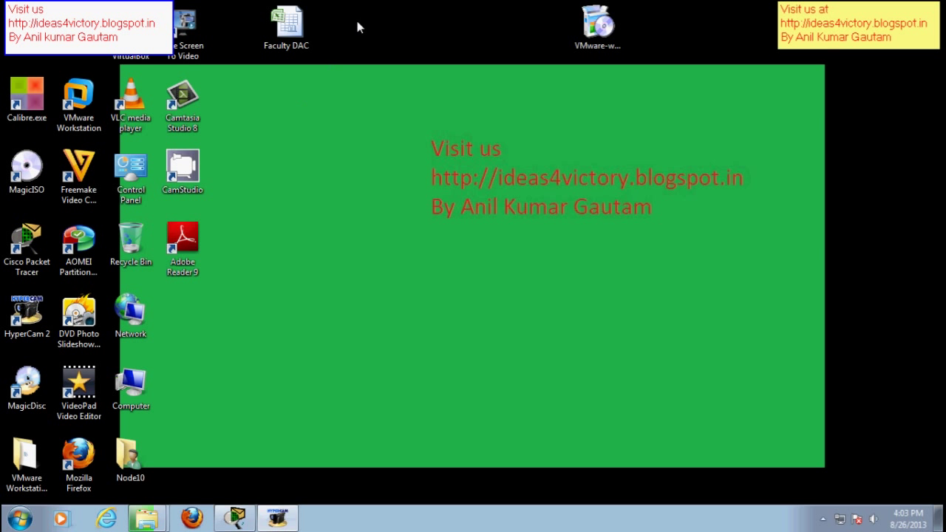
click(287, 26)
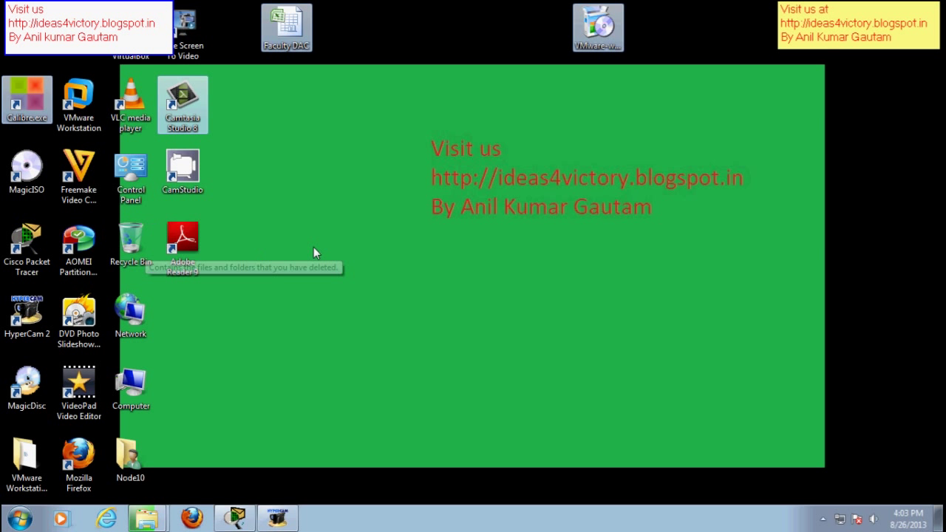
right_click(250, 184)
mouse_move(428, 338)
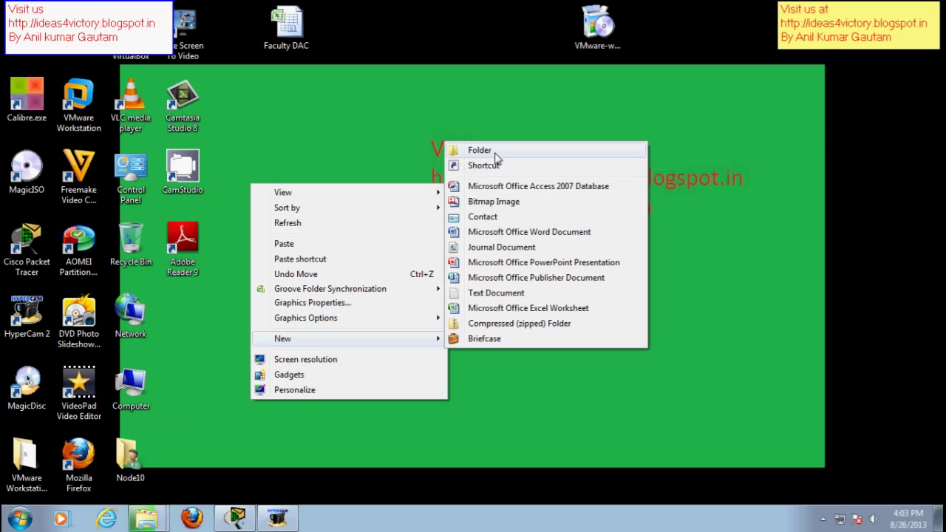
click(488, 152)
text(Desktop)
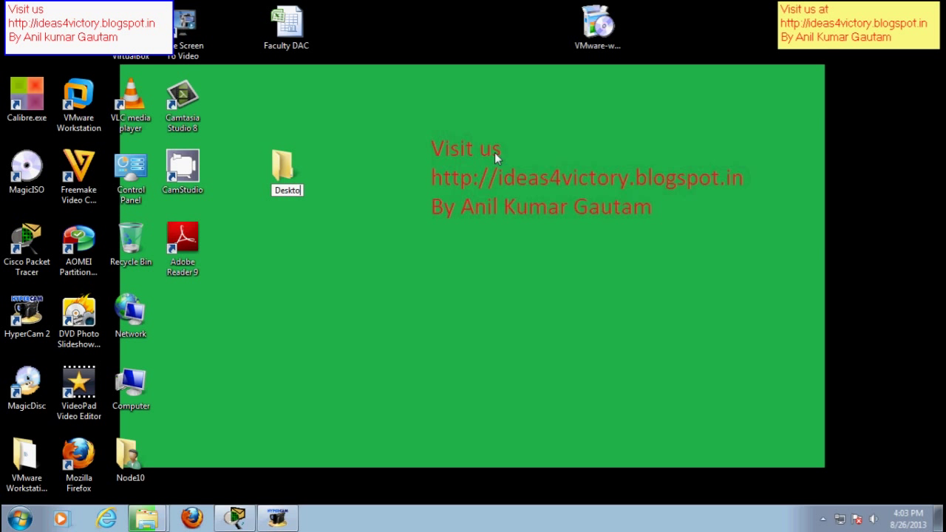
key(Return)
Step: Move Faculty DAC, the VMware setup file and the VMware Workstation folder into the Desktop folder, and place that folder below MagicDisc
drag(287, 26, 287, 171)
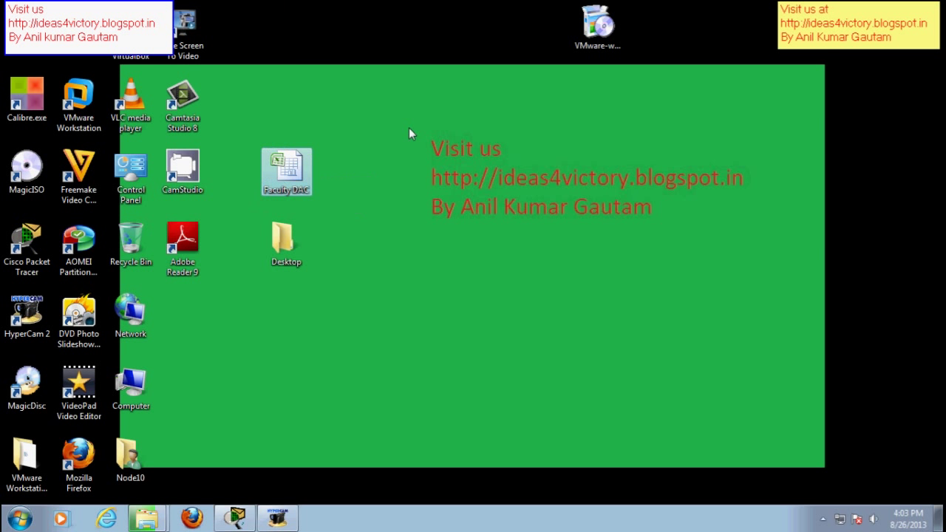
drag(597, 26, 284, 248)
drag(298, 176, 298, 248)
drag(27, 462, 287, 251)
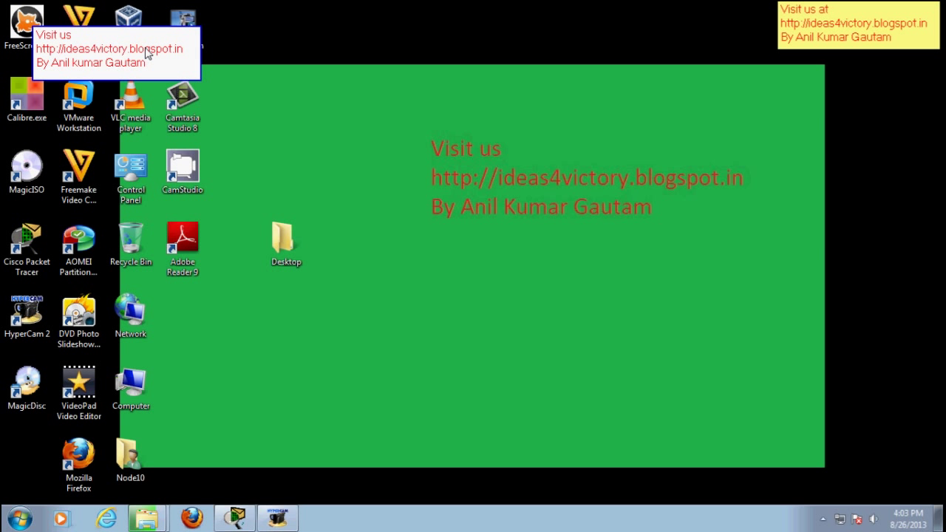
drag(26, 28, 295, 322)
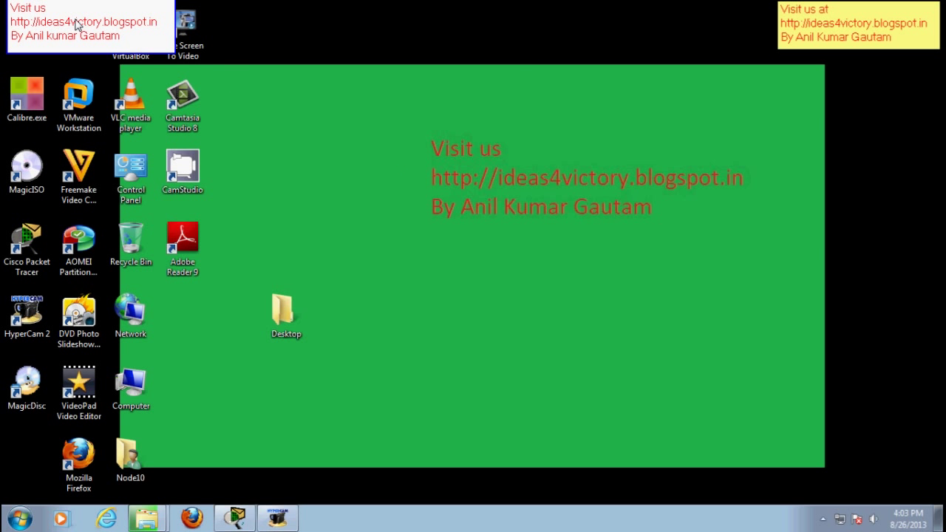
drag(286, 314, 27, 455)
click(418, 327)
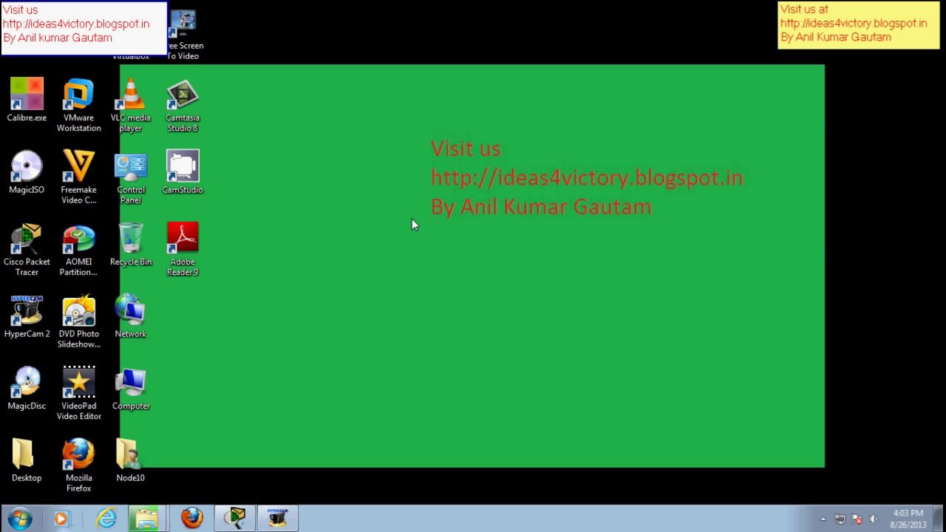
Step: Open the Windows Temp folder by running the command temp
key(super+r)
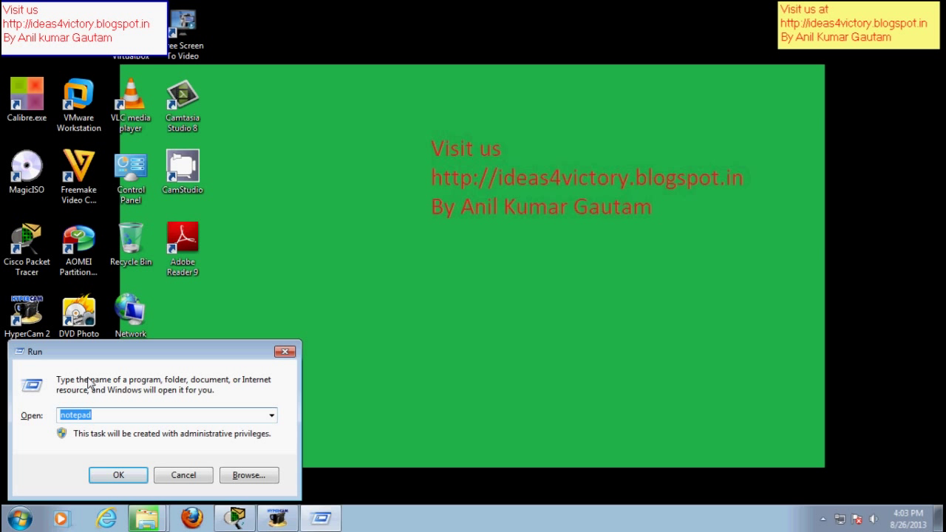
text(temp)
key(Return)
Step: Permanently delete all items in the Temp folder, retry once for the file in use, cancel the rest and close the folder
click(420, 186)
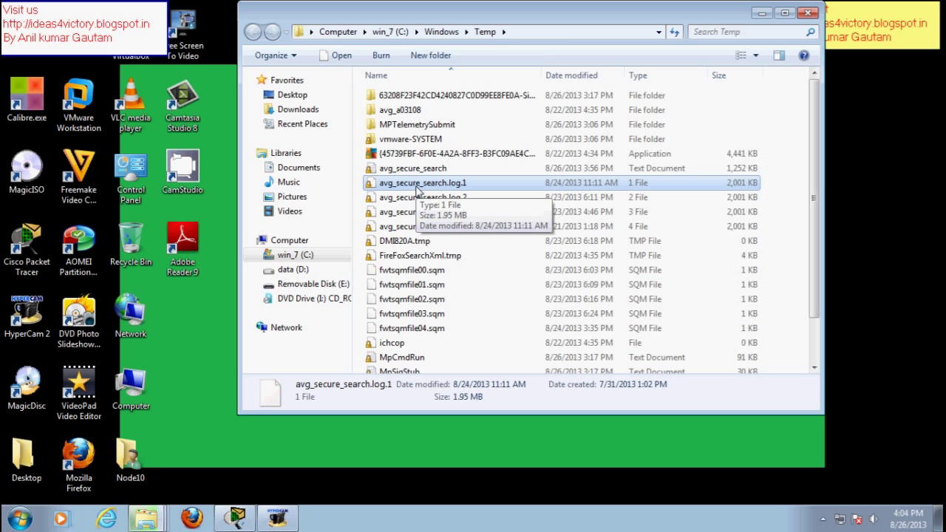
key(ctrl+a)
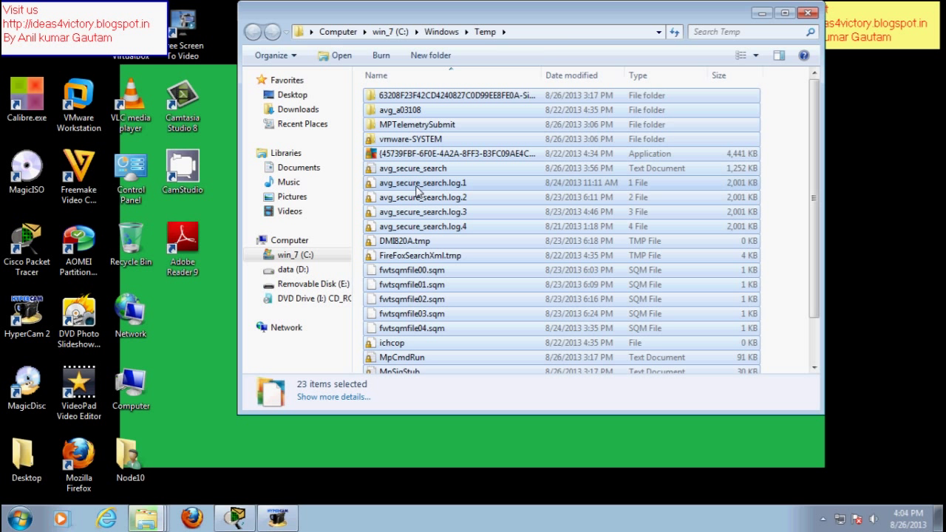
key(shift+Delete)
key(Return)
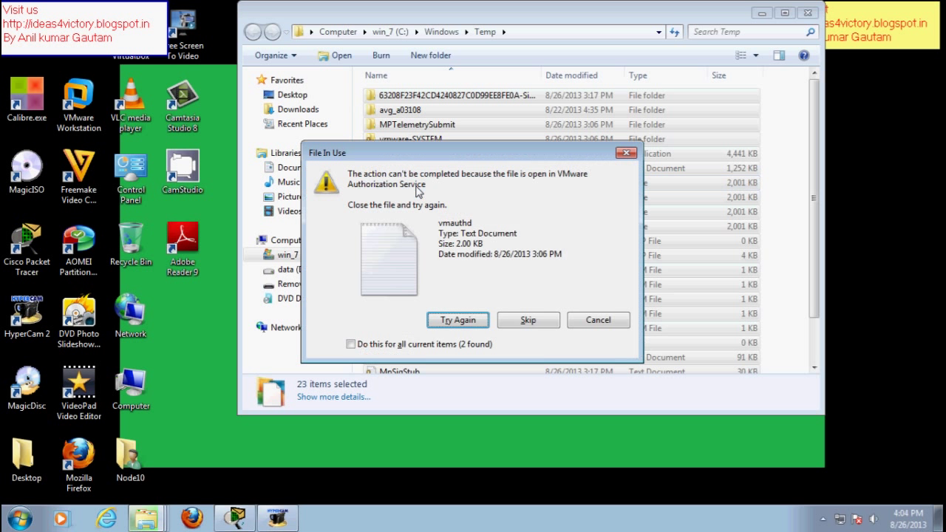
click(452, 322)
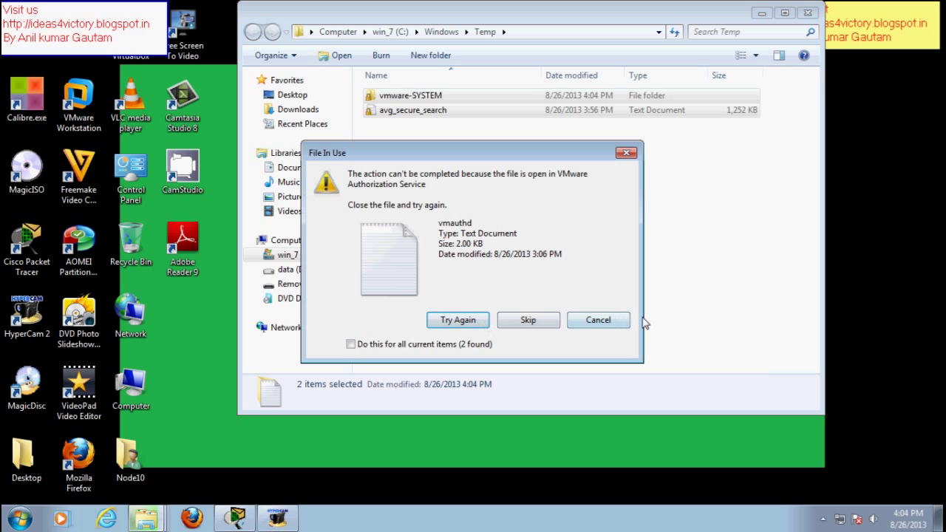
click(597, 320)
click(808, 13)
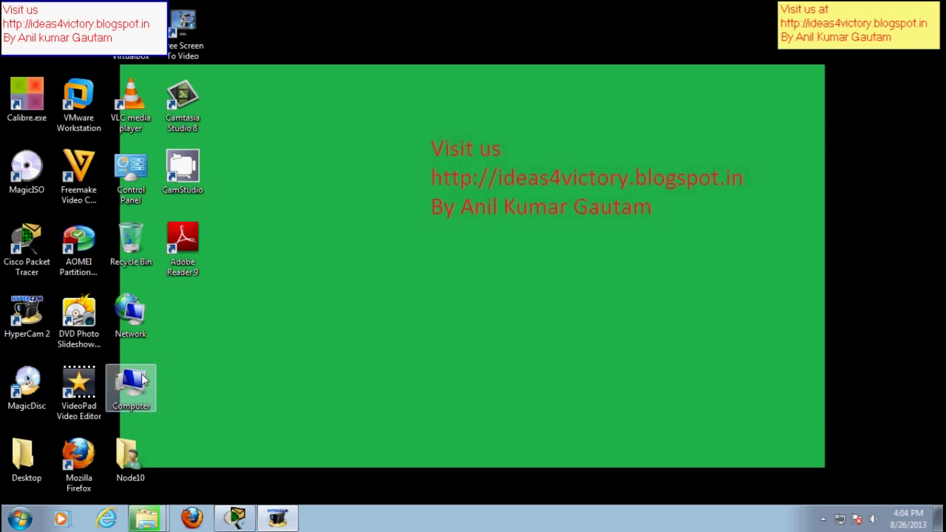
Step: Search the installed programs for "disk" and start Disk Cleanup
key(super)
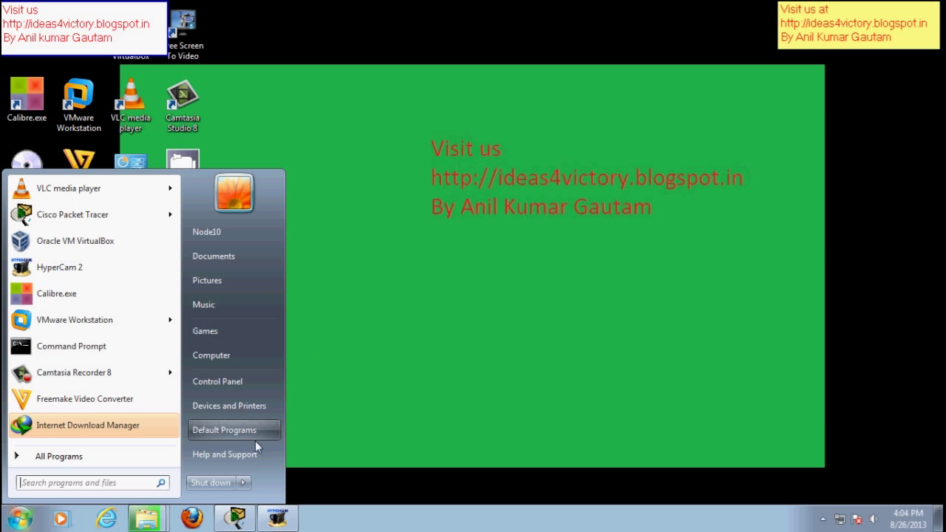
text(disk)
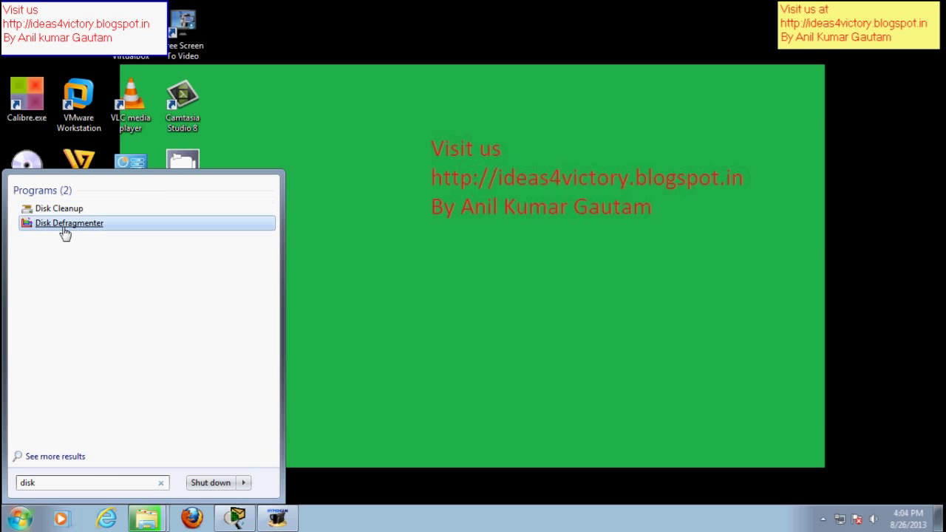
click(58, 209)
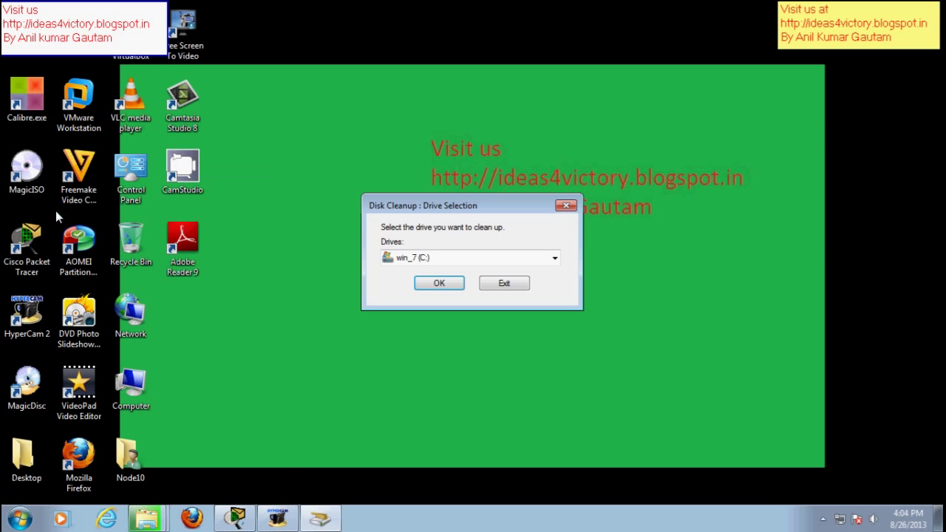
Step: Choose win_7 (C:) as the drive to clean up and start its scan
click(464, 257)
click(464, 259)
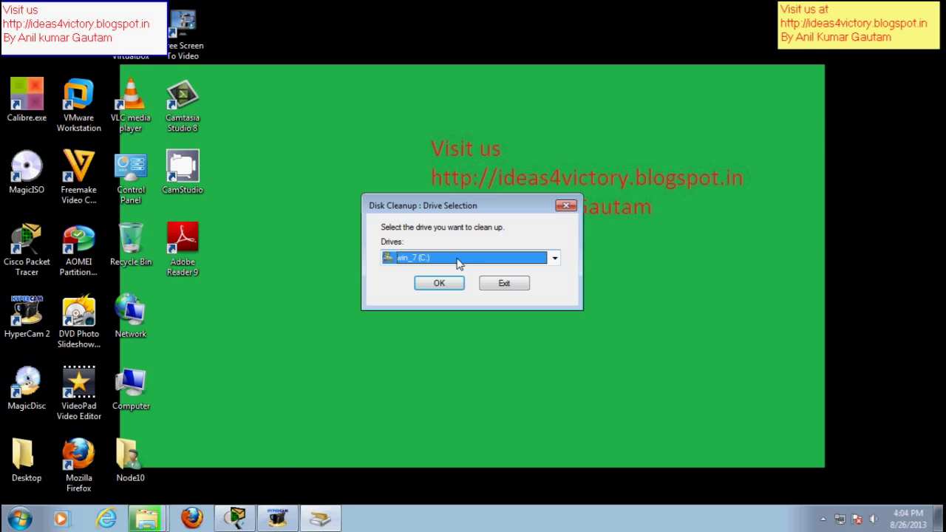
drag(486, 206, 448, 191)
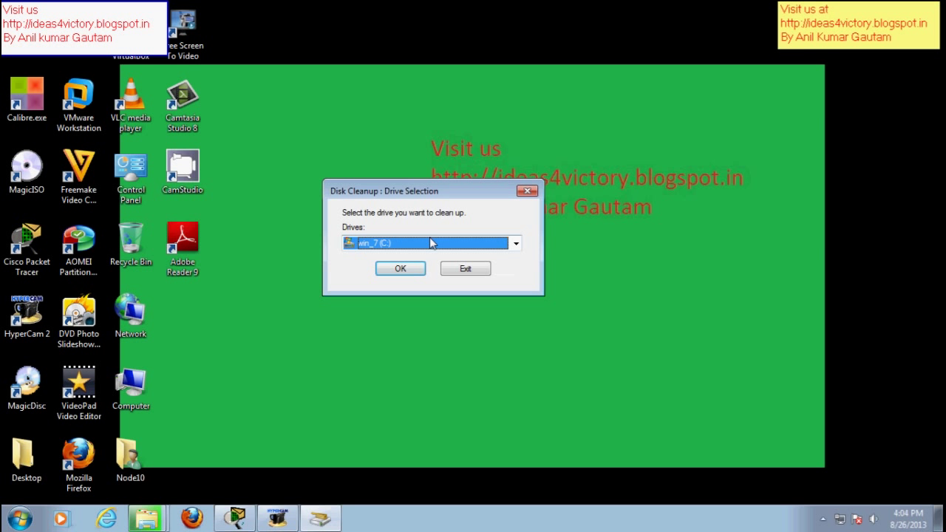
click(369, 248)
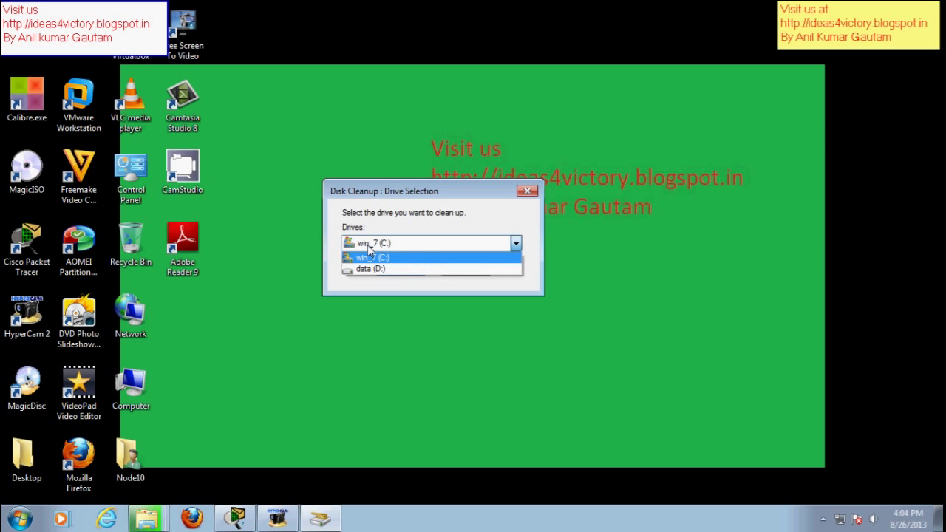
click(380, 244)
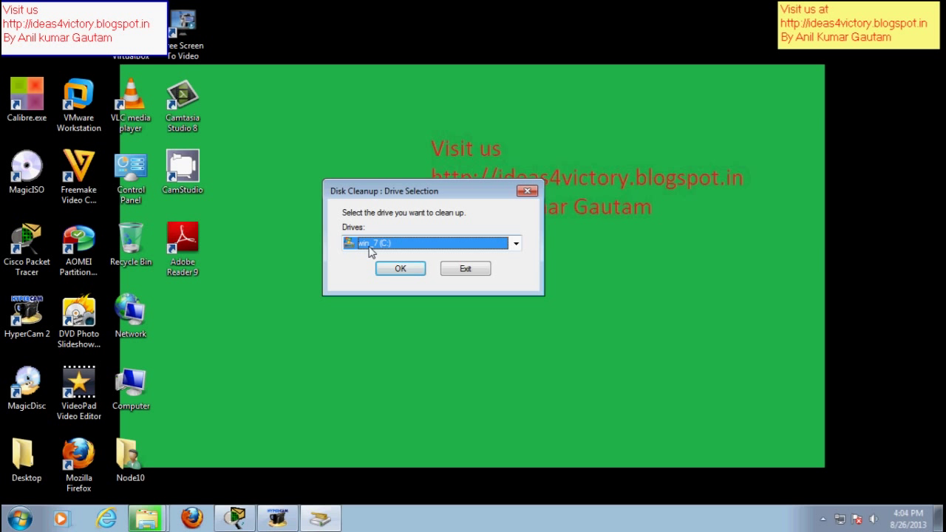
click(371, 251)
click(410, 253)
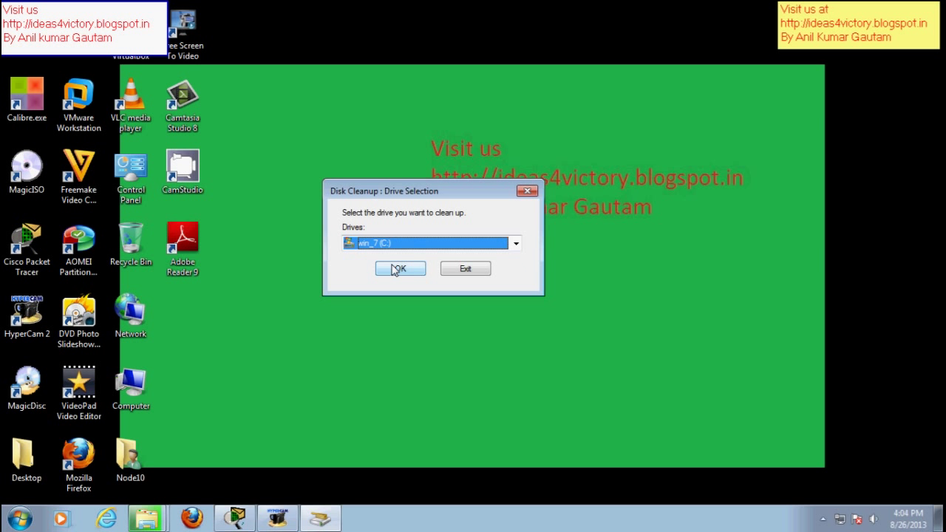
click(396, 269)
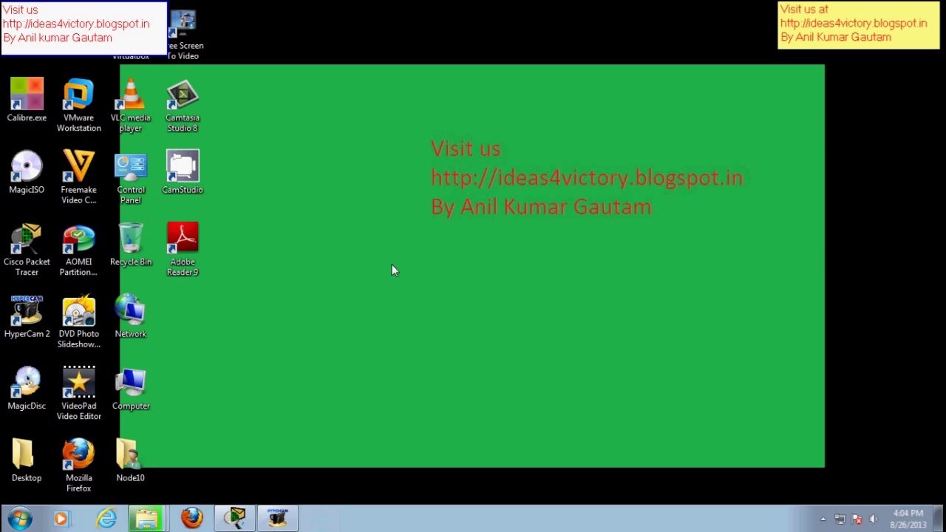
right_click(311, 173)
click(352, 224)
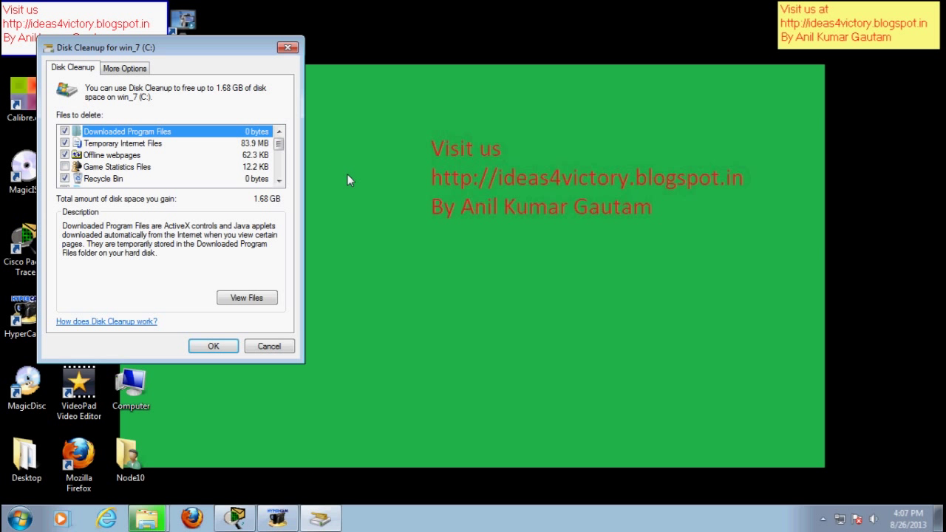
click(413, 177)
Step: Include Game Statistics Files among the files to delete from win_7 (C:), then run the cleanup and confirm the permanent deletion
scroll(123, 157, down, 2)
scroll(102, 143, down, 1)
scroll(77, 151, up, 5)
scroll(68, 148, down, 3)
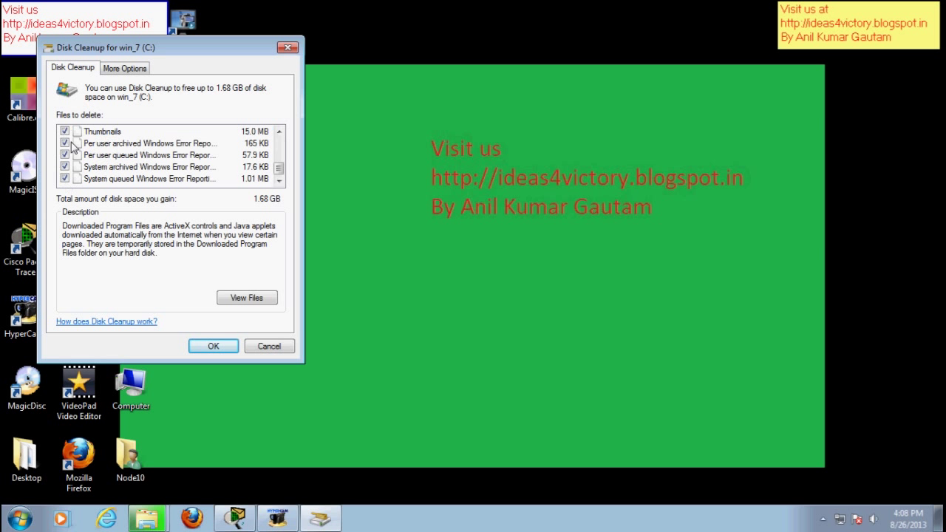
scroll(199, 155, up, 3)
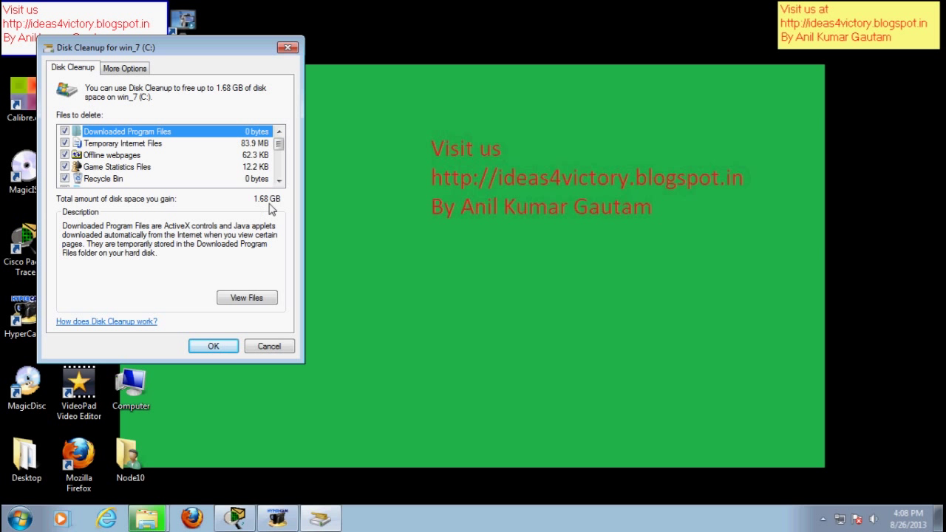
click(198, 349)
click(479, 270)
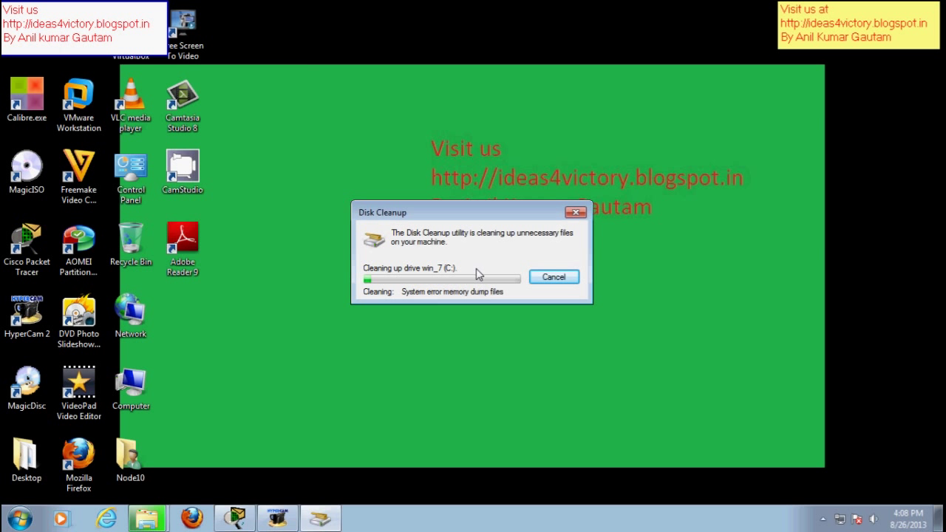
right_click(303, 121)
click(345, 161)
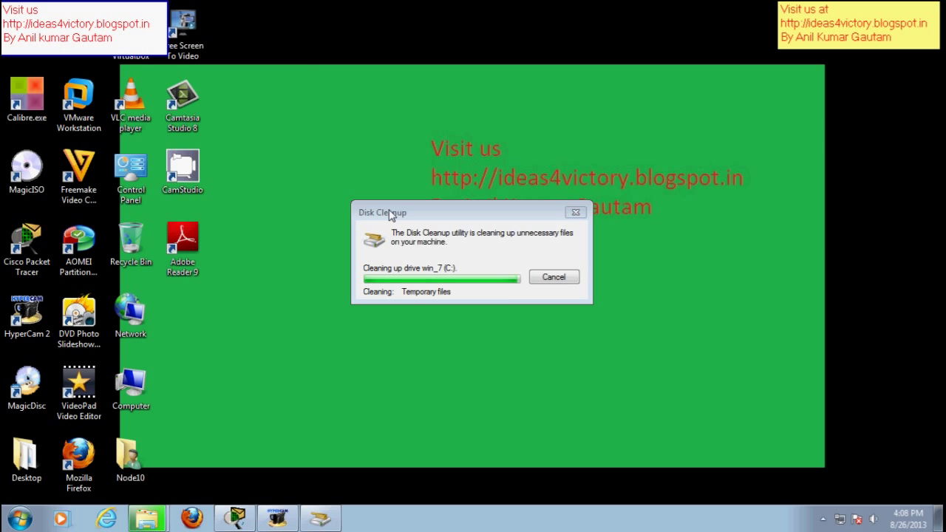
right_click(380, 129)
click(414, 170)
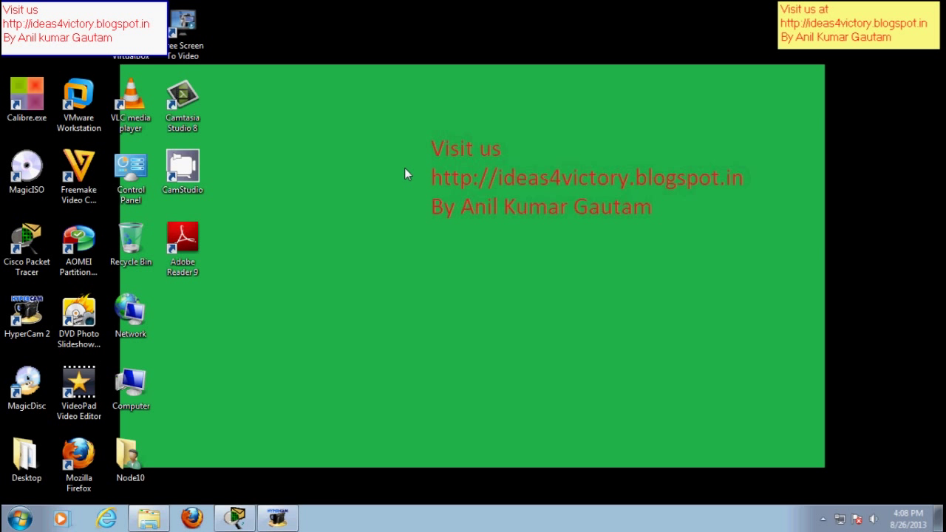
Step: Open Computer in a maximized window and launch Disk Defragmenter from the tools in the win_7 (C:) drive's properties
double_click(130, 392)
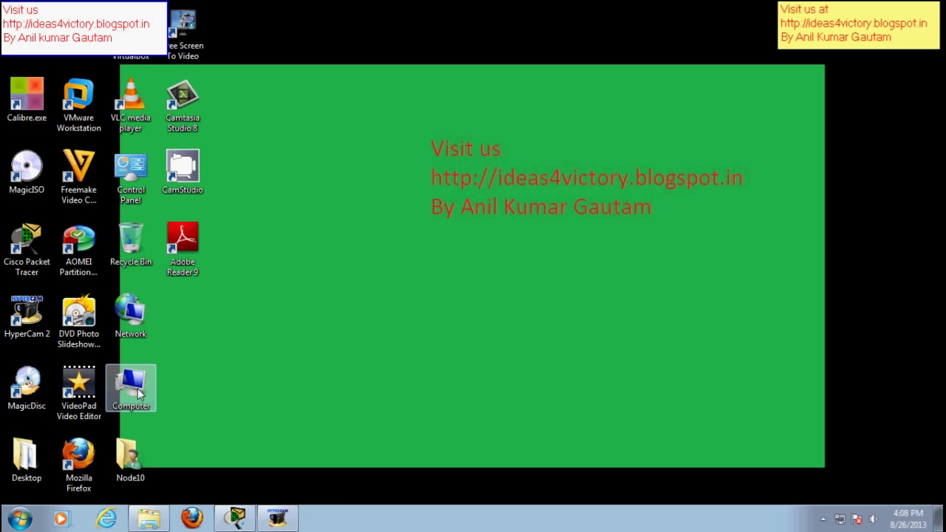
double_click(625, 97)
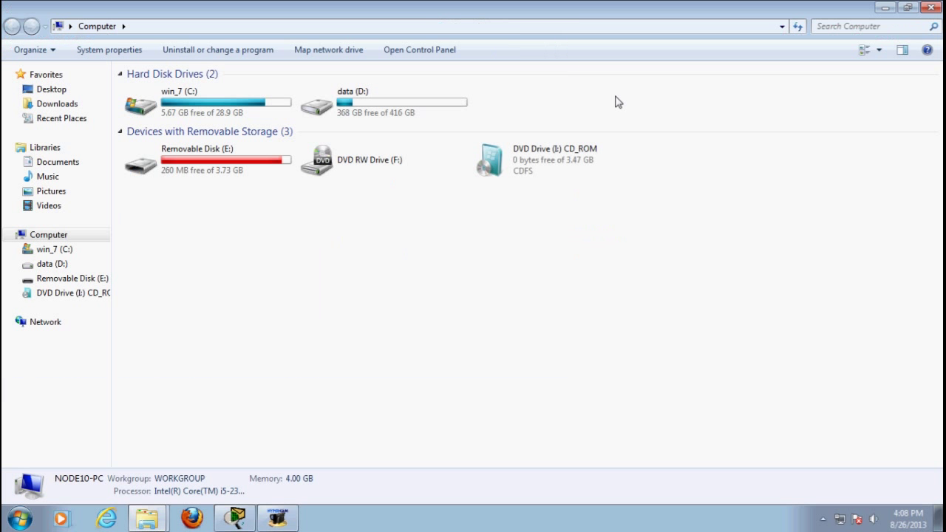
click(254, 97)
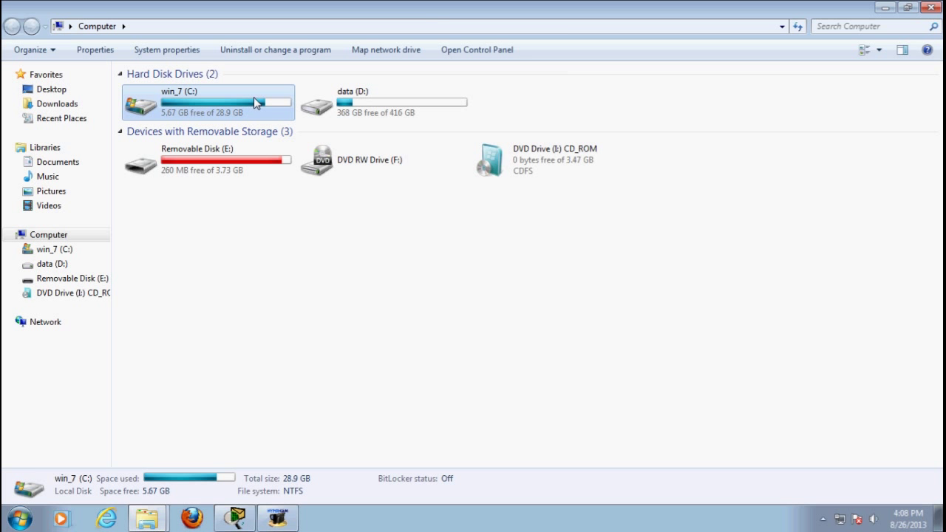
right_click(255, 97)
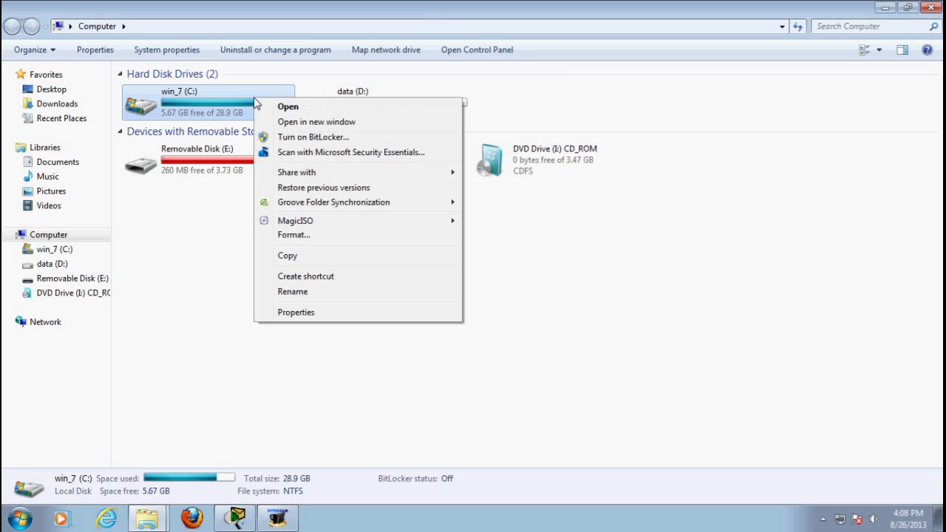
click(302, 314)
click(352, 146)
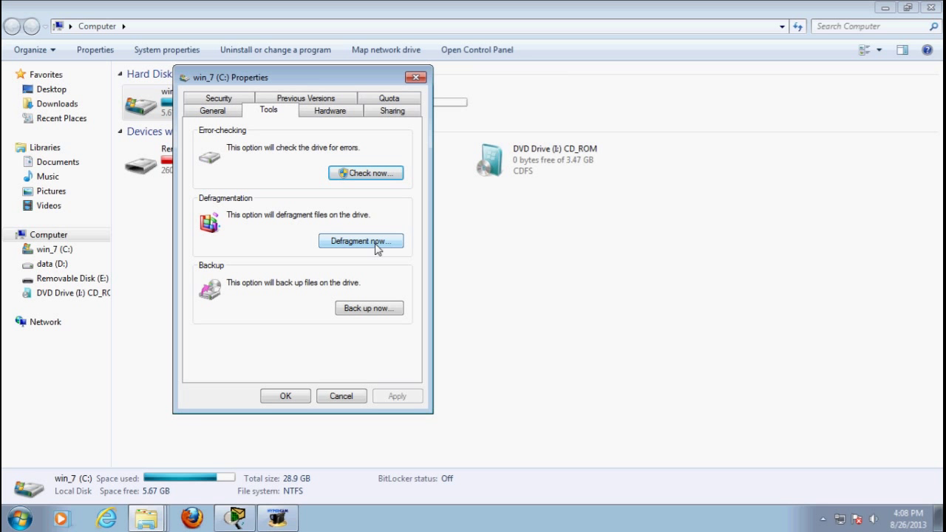
click(350, 249)
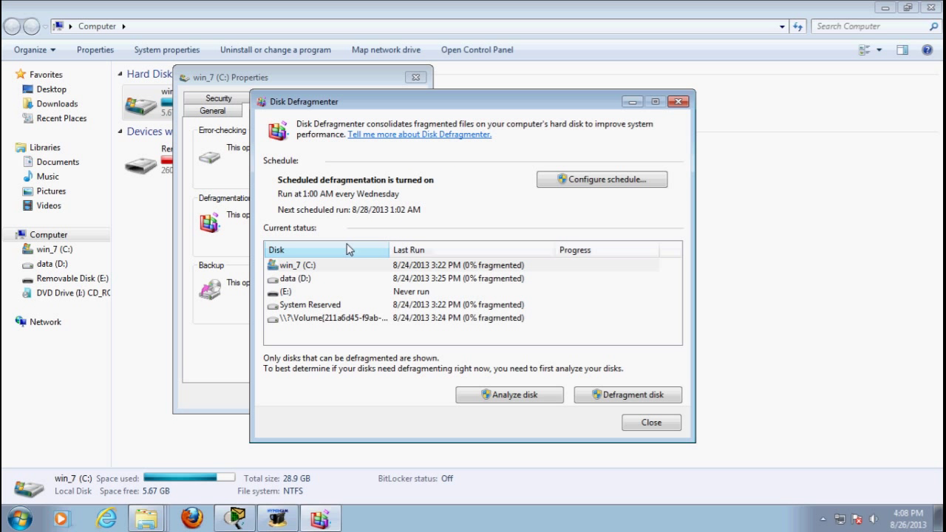
Step: Select win_7 (C:) in Disk Defragmenter and analyze the disk for fragmentation
drag(462, 102, 360, 64)
click(291, 227)
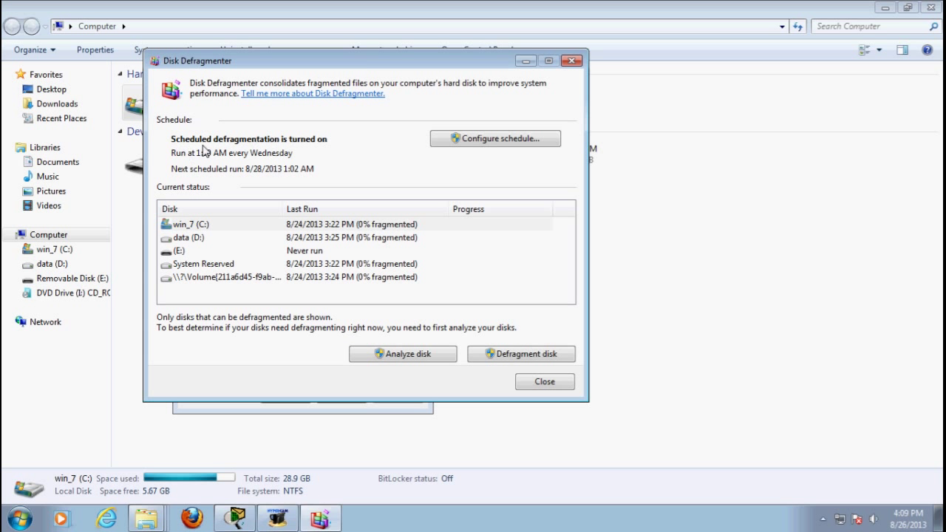
click(335, 226)
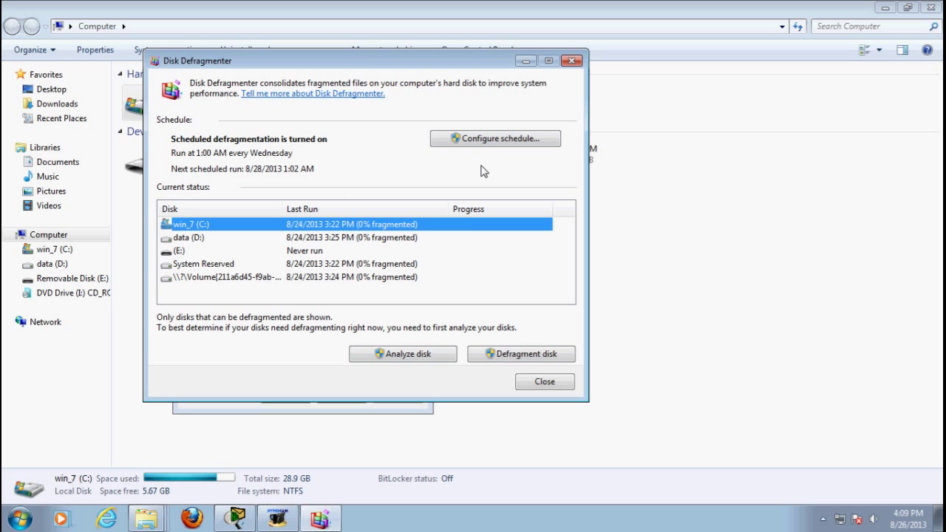
click(427, 359)
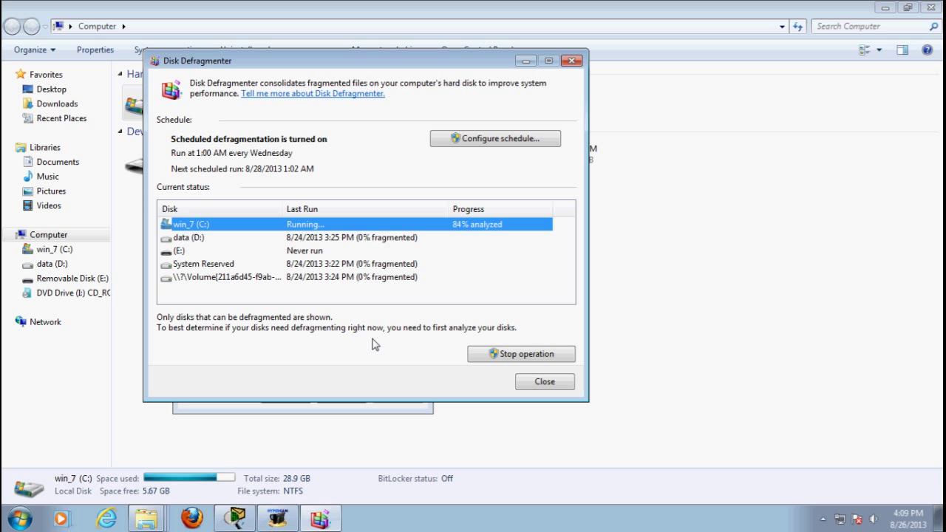
click(386, 226)
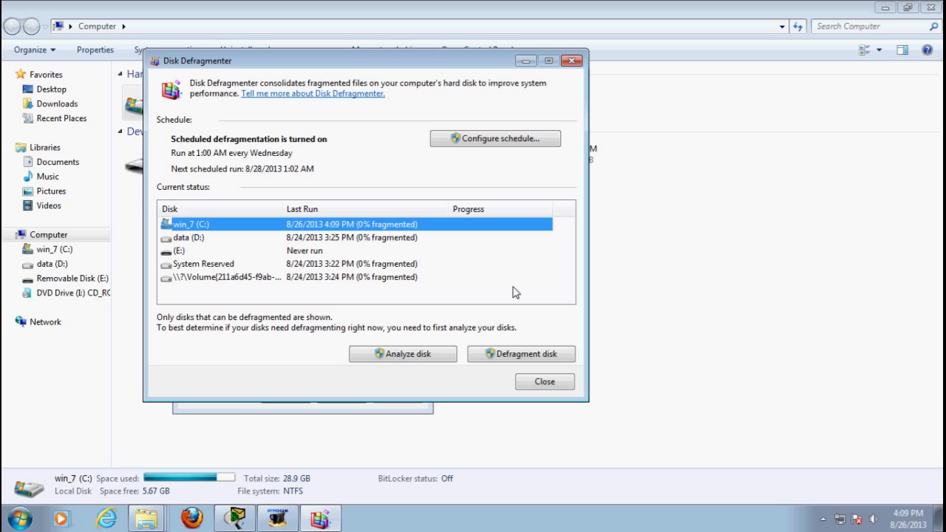
Step: Start defragmenting win_7 (C:), then close Disk Defragmenter, the drive's properties and the Computer window
click(524, 360)
click(380, 226)
click(551, 386)
click(285, 396)
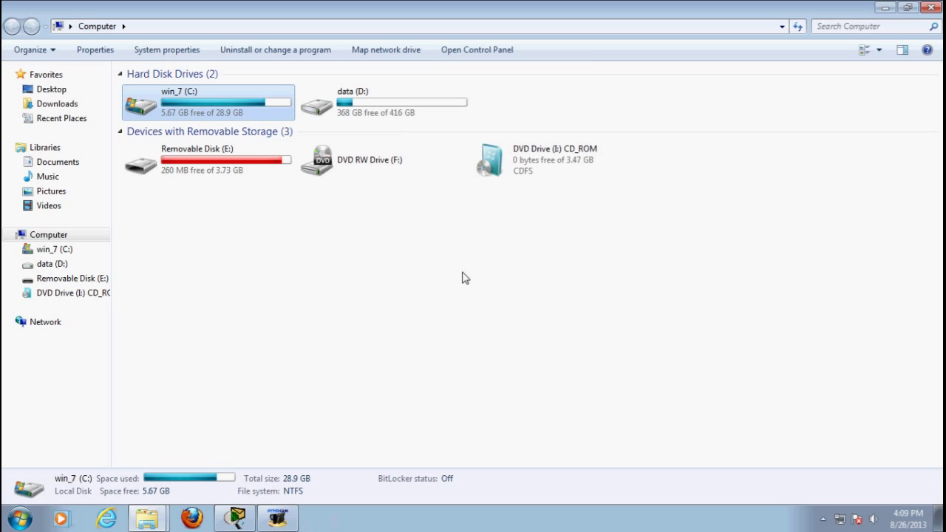
click(711, 226)
click(927, 8)
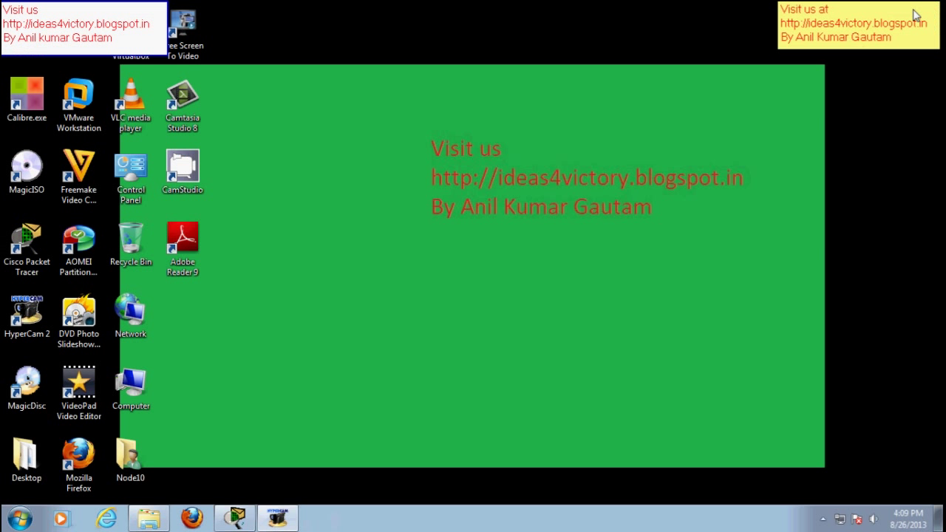
Step: Open the desktop's personalization settings and apply the Windows 7 Aero theme
right_click(327, 137)
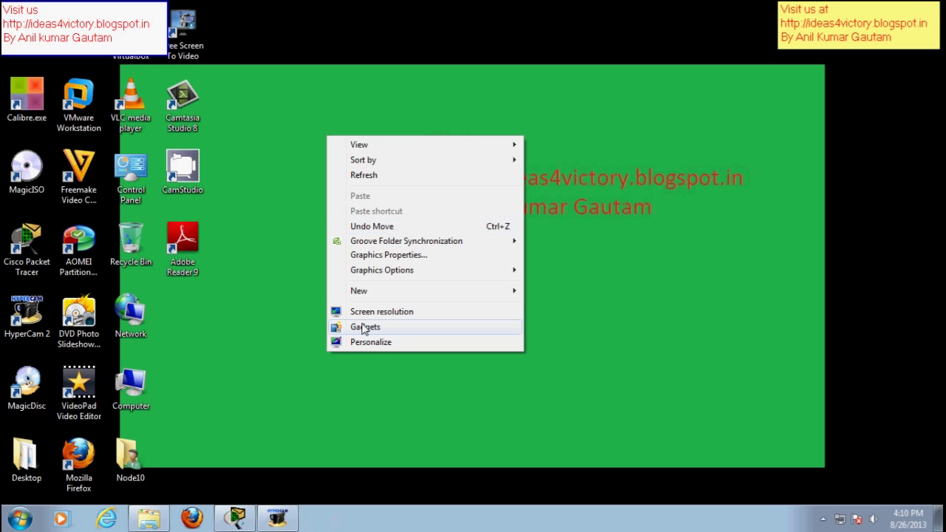
click(373, 342)
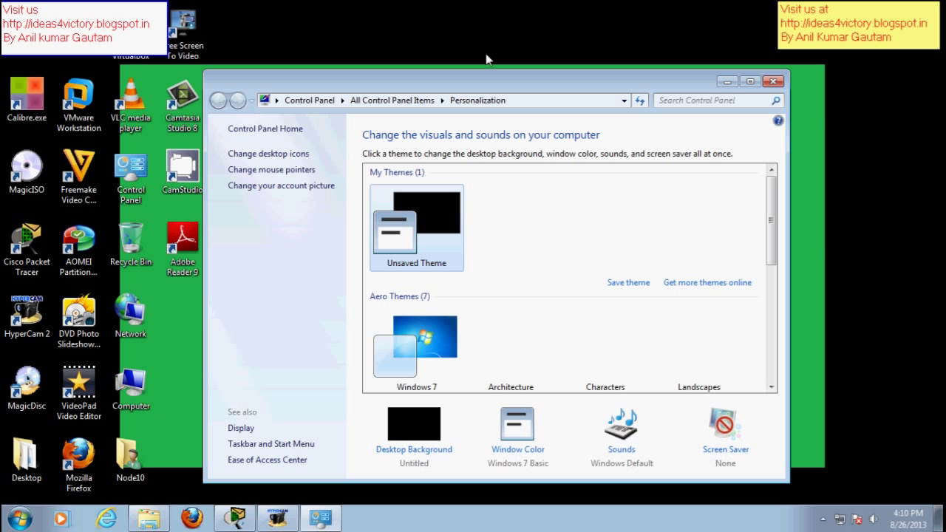
drag(486, 89, 397, 36)
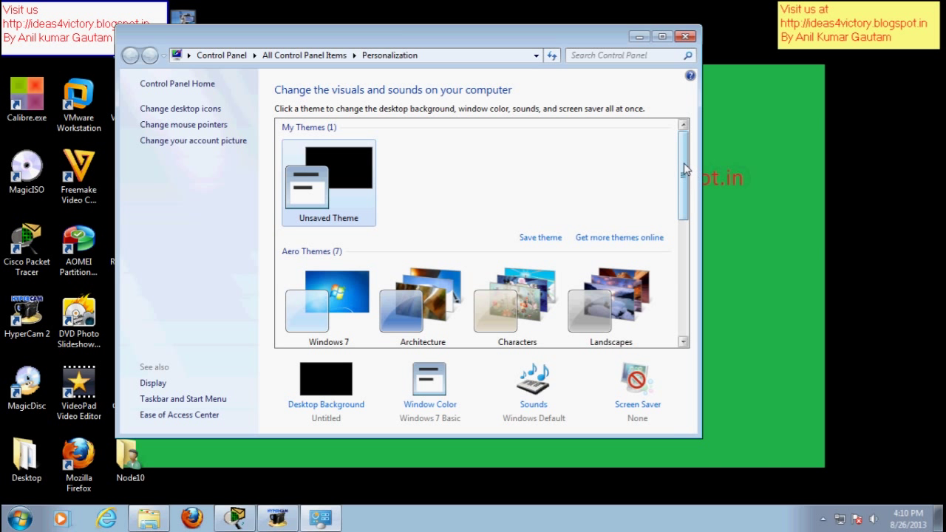
scroll(680, 206, down, 2)
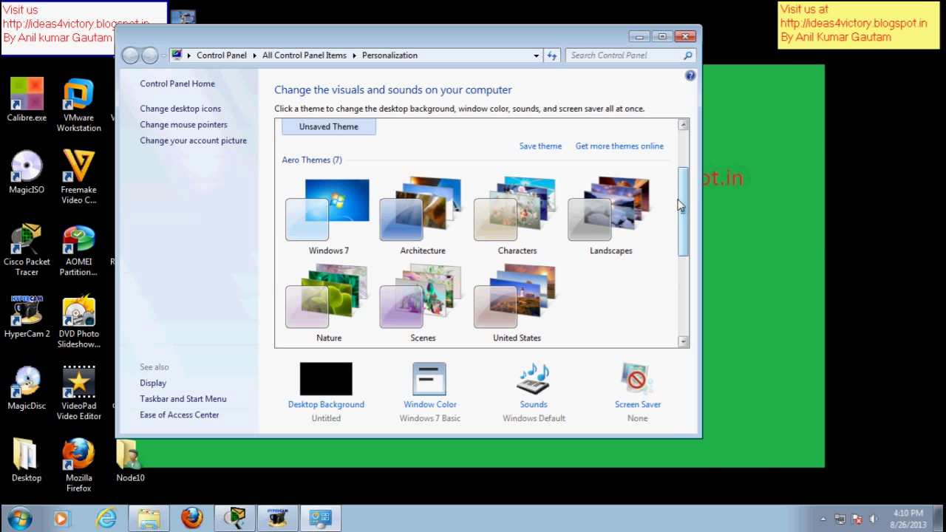
click(354, 212)
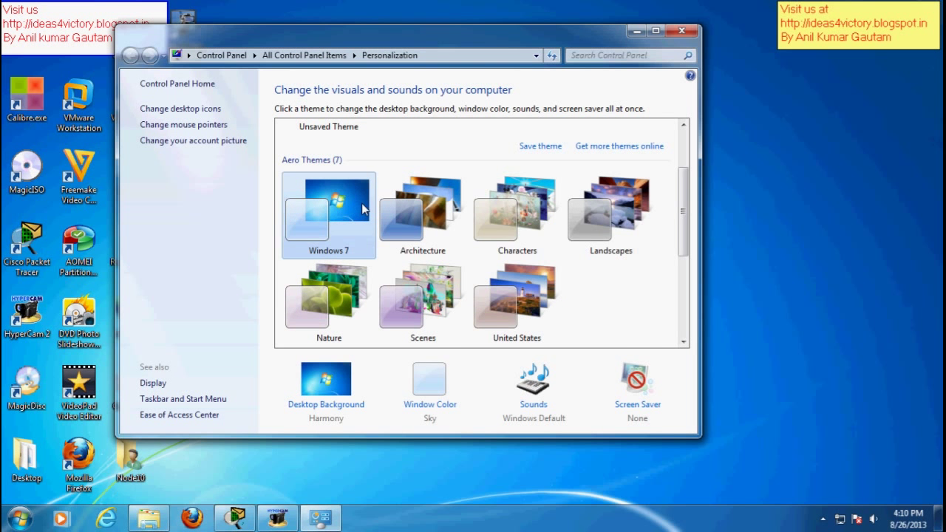
Step: Switch back to the Unsaved Theme, look over the Basic and High Contrast themes, and close the personalization settings
click(345, 158)
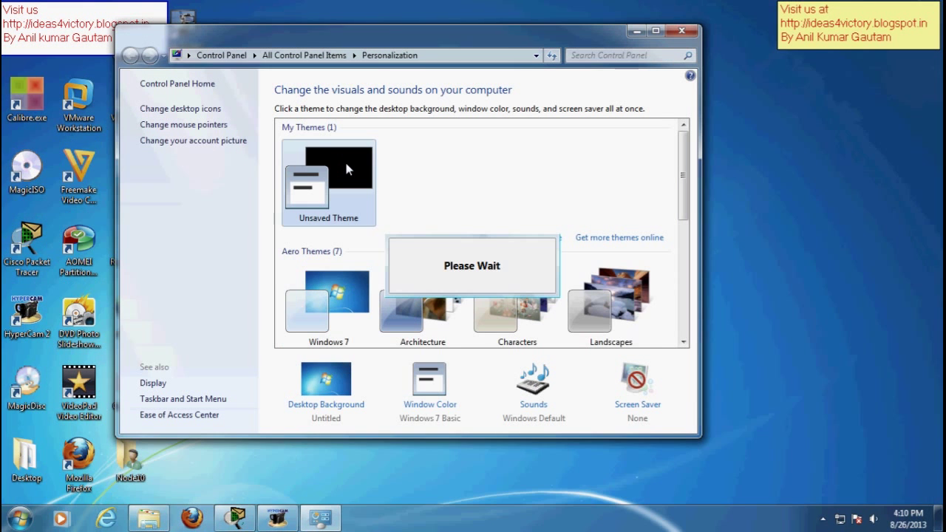
scroll(562, 204, down, 5)
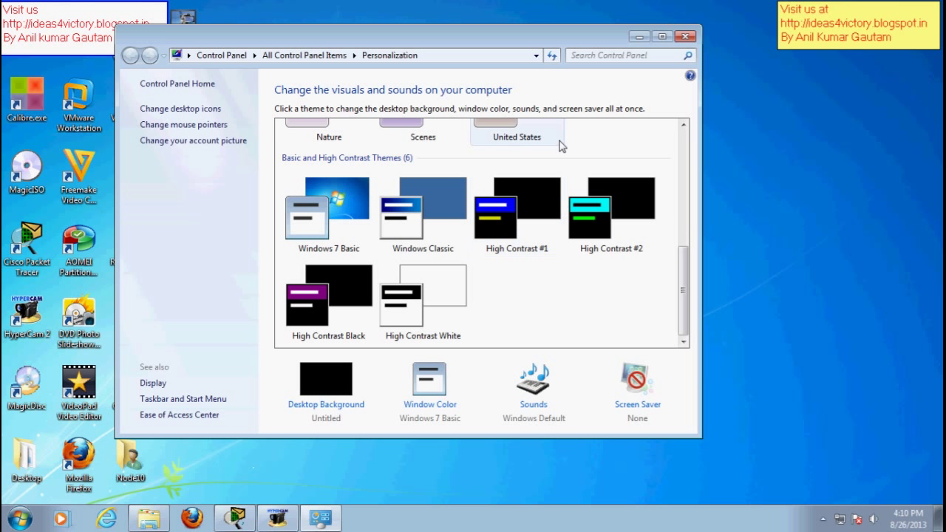
click(684, 36)
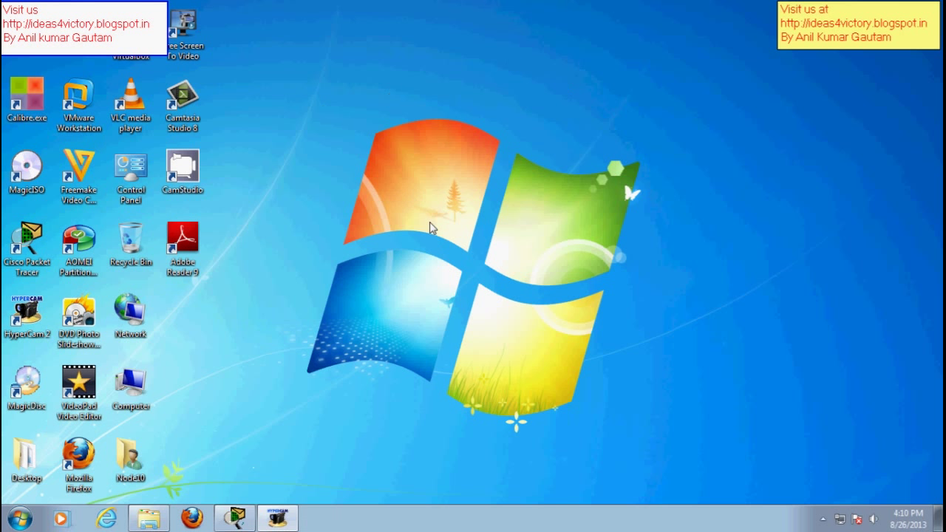
Step: Refresh the desktop twice
right_click(320, 115)
click(364, 157)
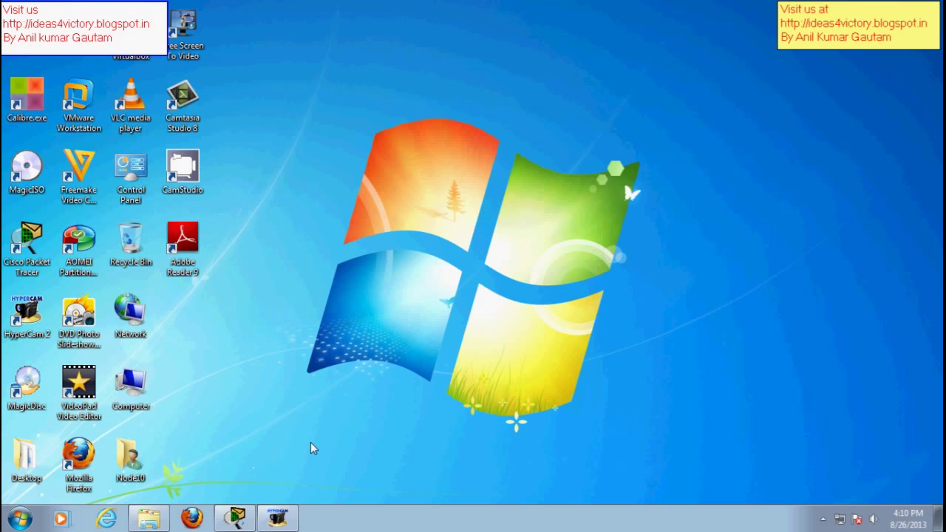
right_click(318, 160)
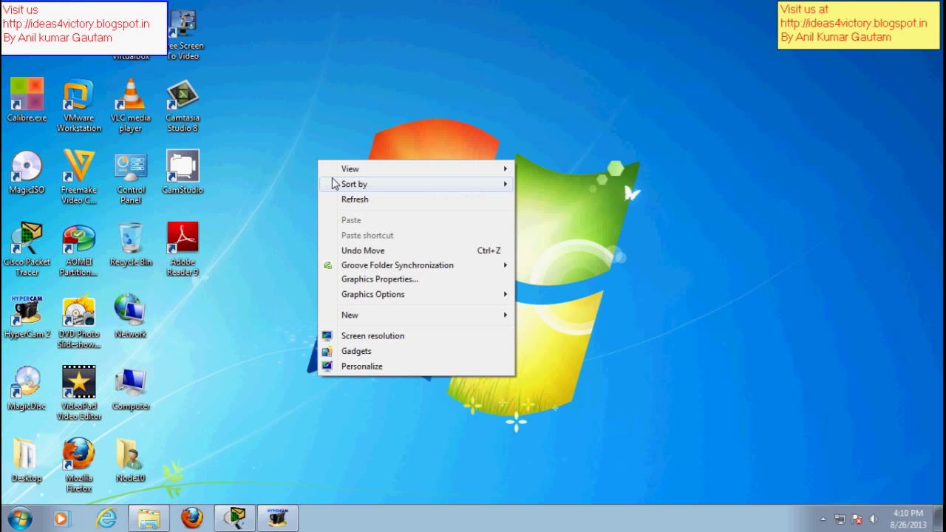
click(353, 200)
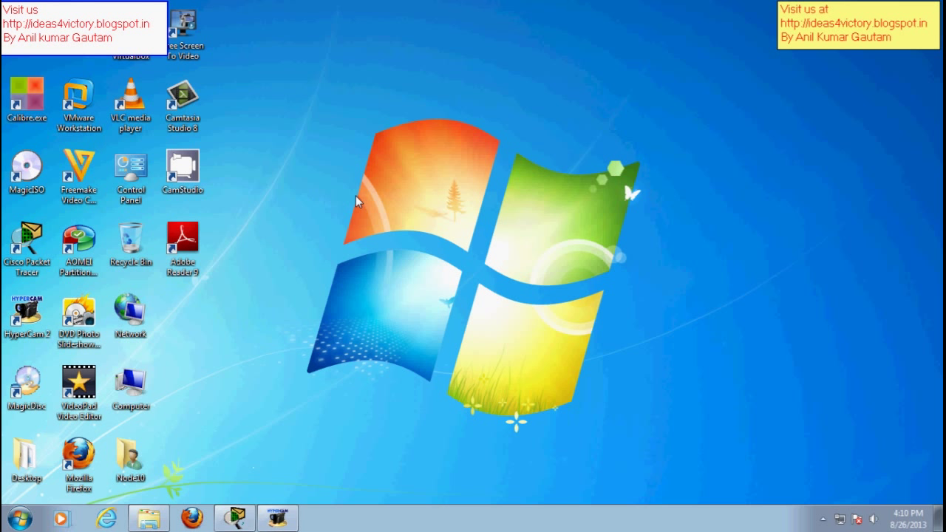
Step: Open the Screen Saver Settings from the desktop's personalization options
right_click(314, 105)
click(325, 312)
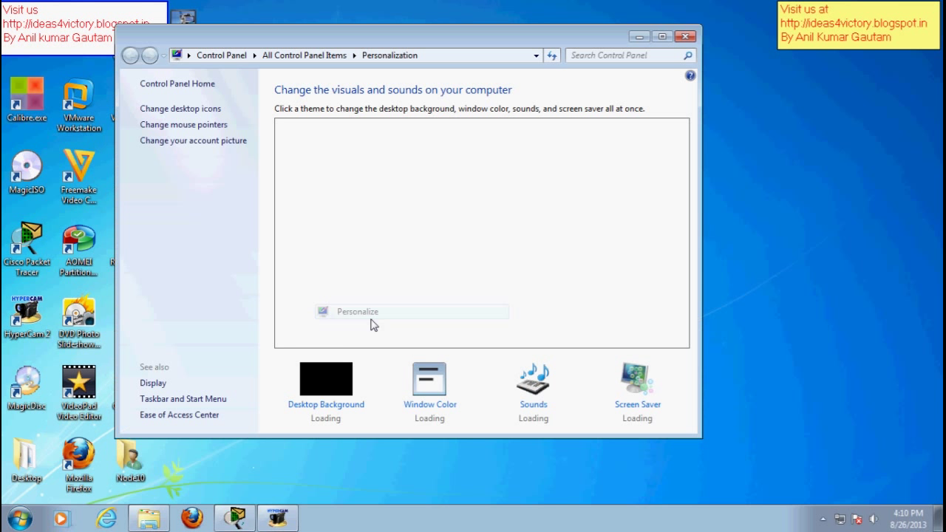
click(636, 384)
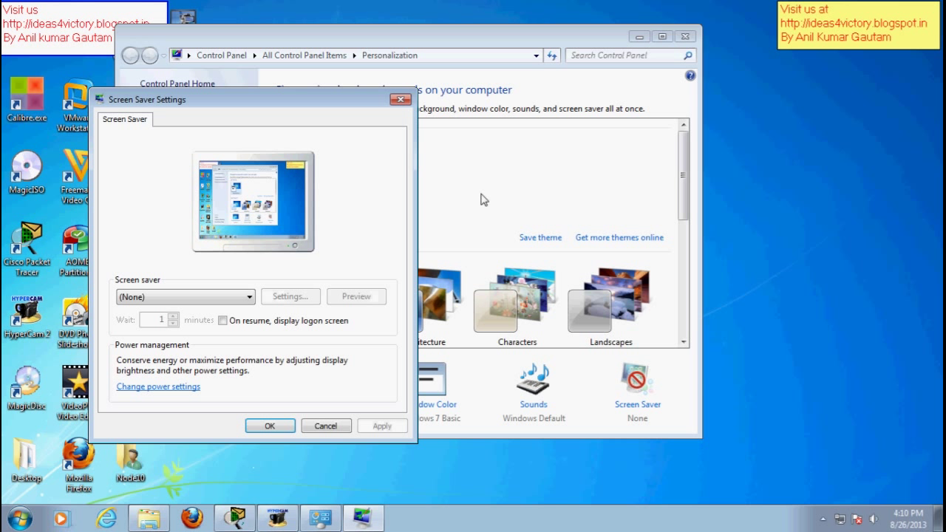
Step: Choose 3D Text as the screen saver, apply it and preview it in full screen
click(196, 298)
click(132, 322)
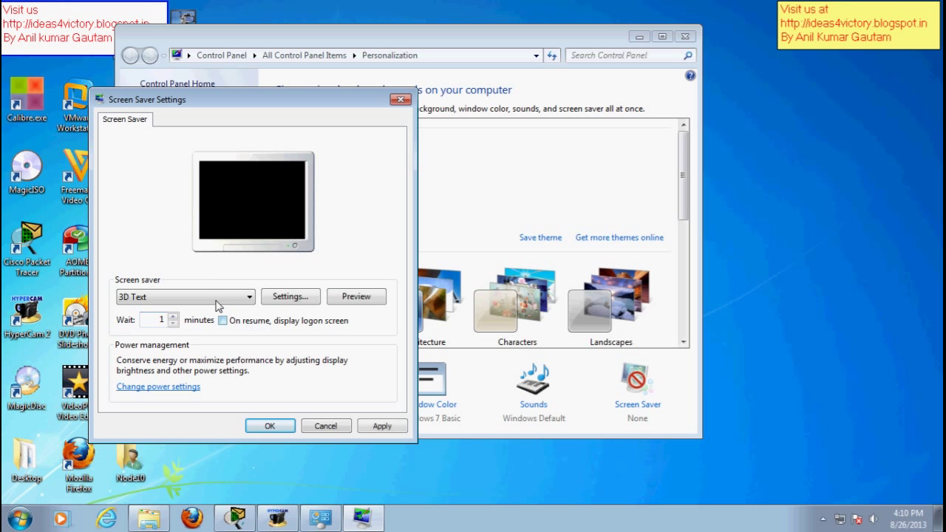
click(379, 427)
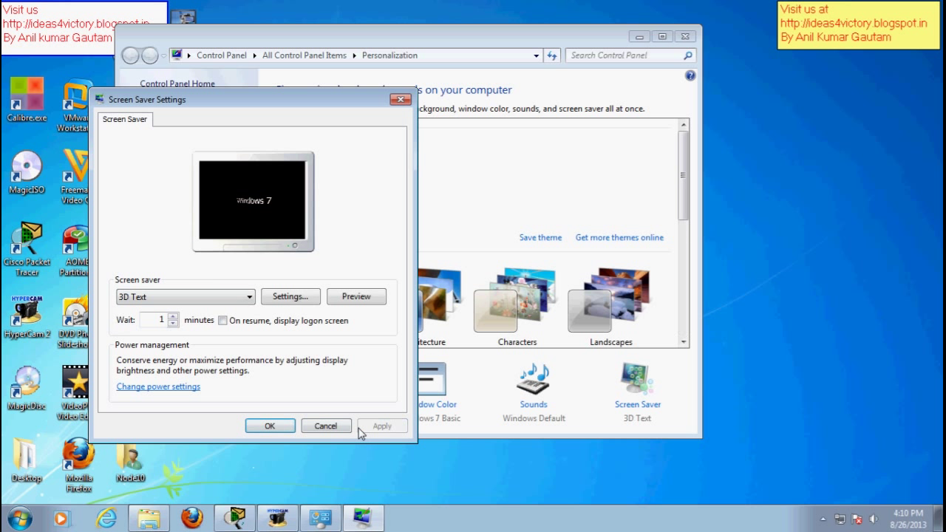
click(355, 297)
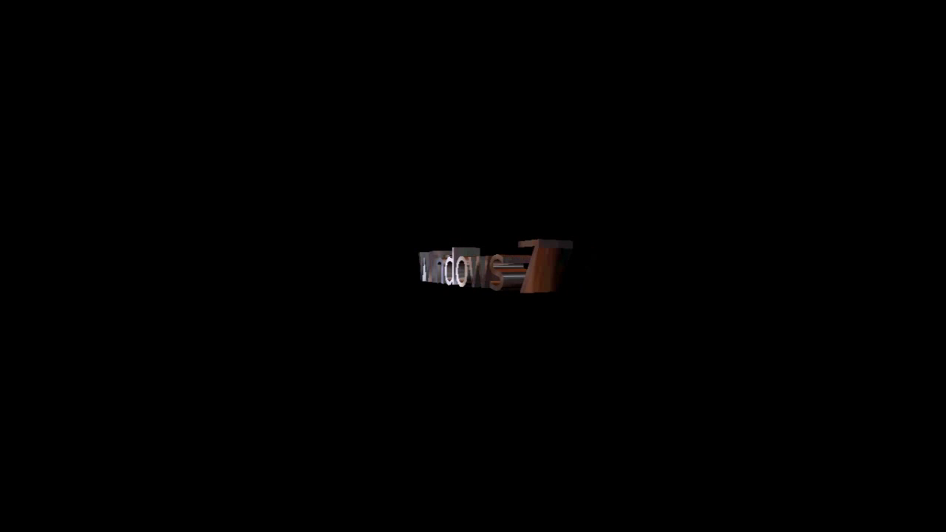
mouse_move(289, 274)
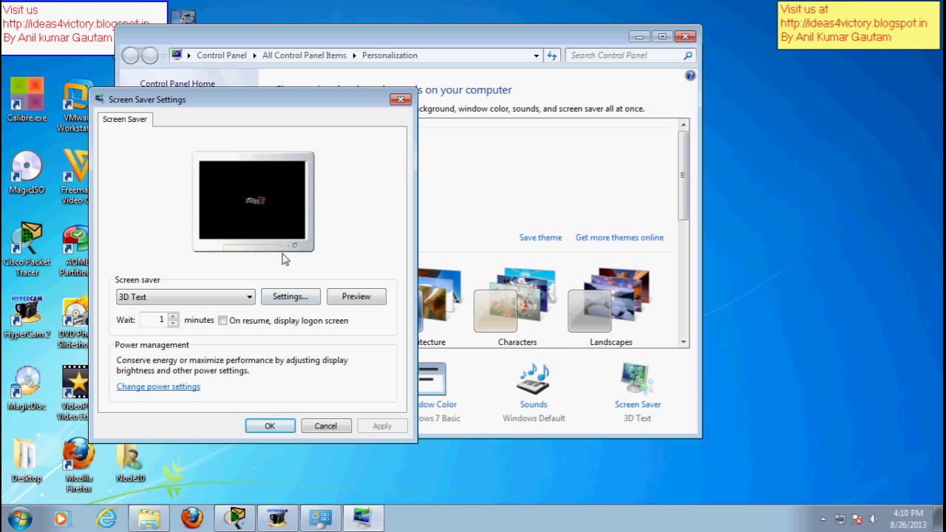
Step: Set the screen saver to (None) and apply it, then close the personalization settings and refresh the desktop
click(226, 300)
click(177, 311)
click(376, 427)
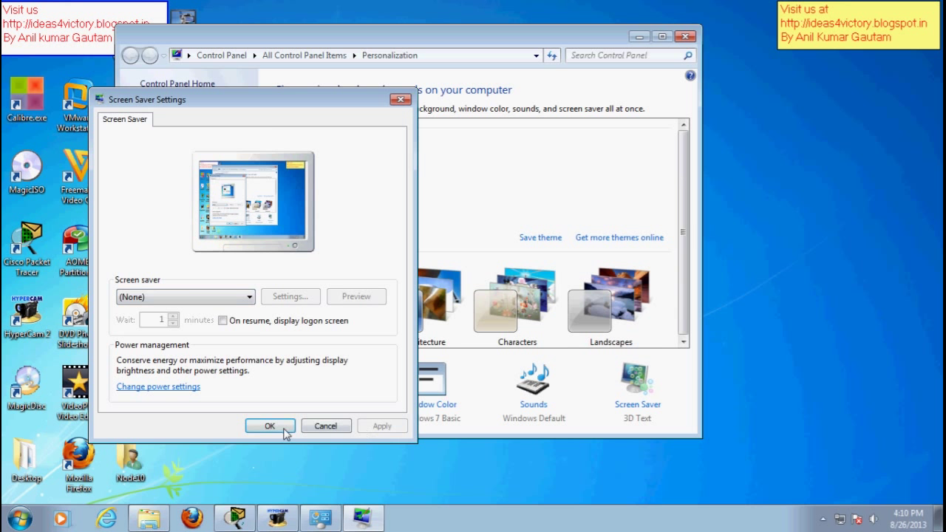
click(280, 428)
click(685, 36)
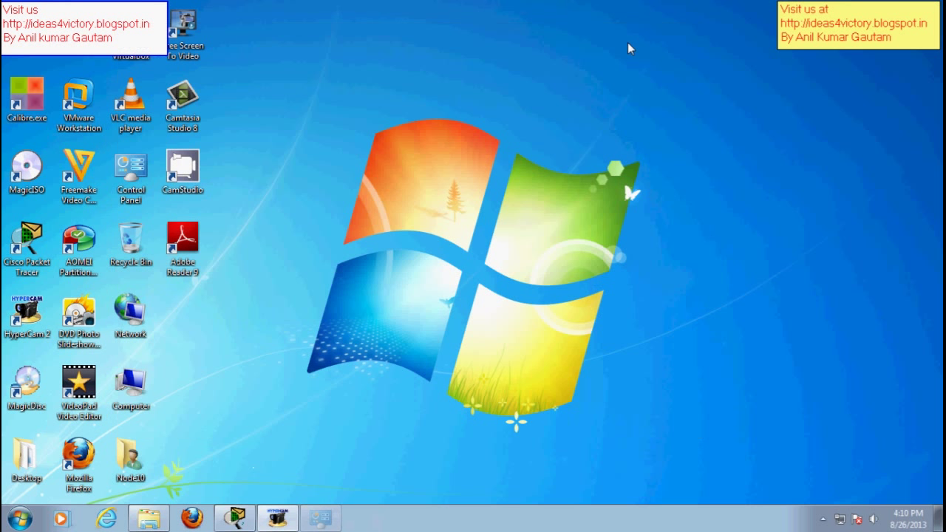
right_click(295, 164)
click(347, 203)
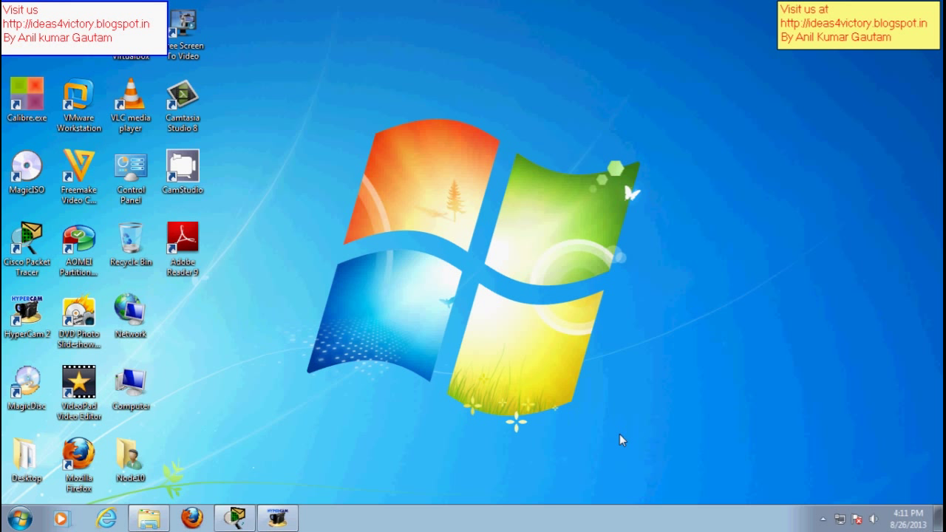
Step: Open System Configuration by running msconfig
key(super+r)
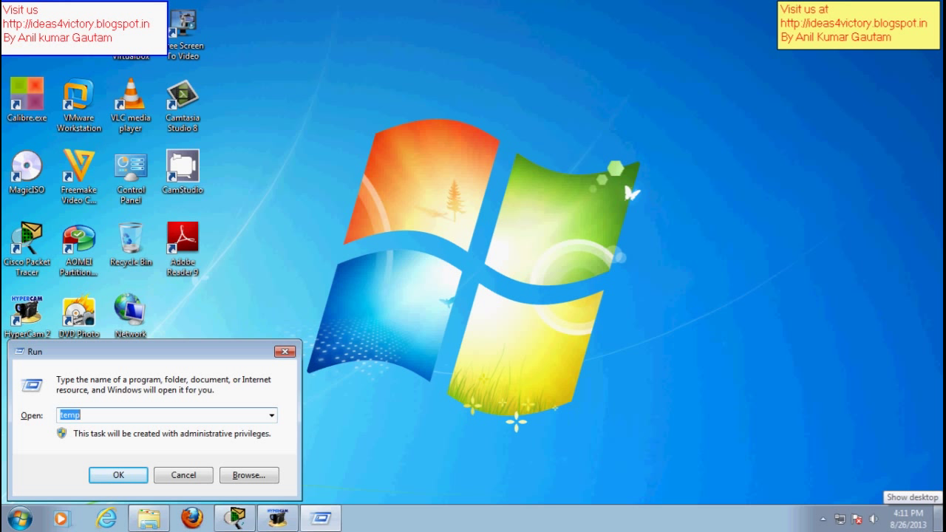
text(msco)
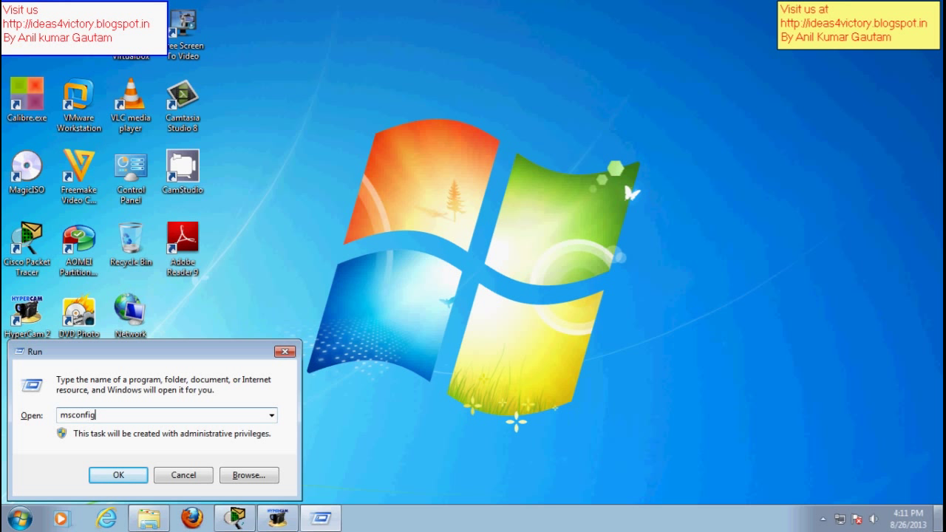
text(nfig)
key(Return)
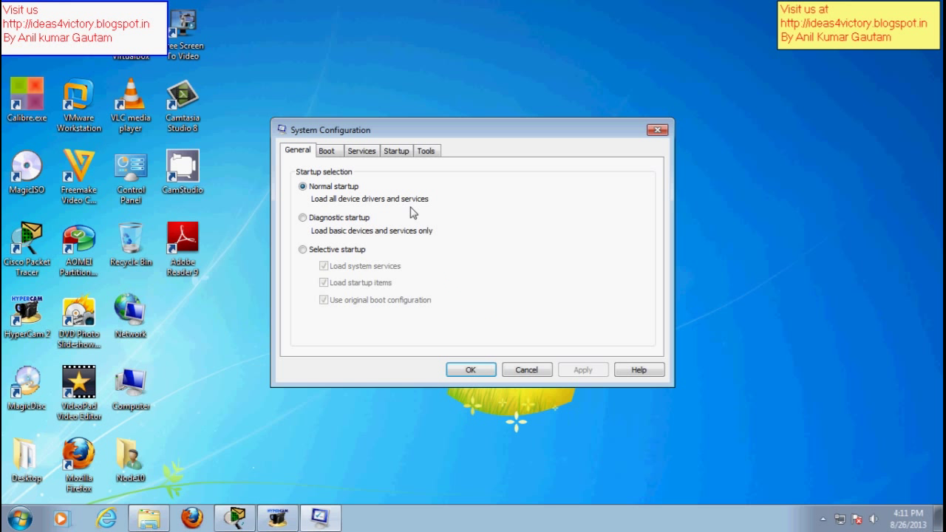
Step: Show the programs that load at startup and widen the Startup Item column so their names are readable
click(397, 151)
drag(445, 135, 398, 134)
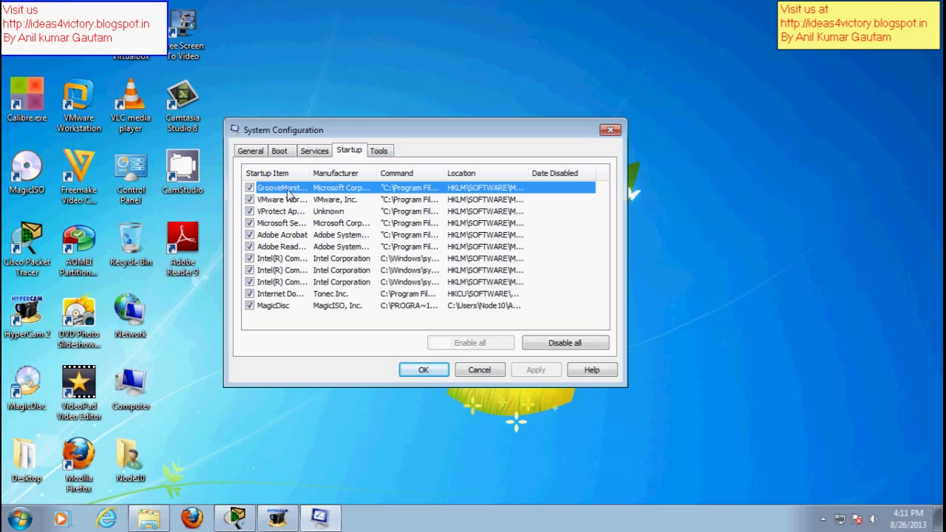
drag(310, 174, 354, 174)
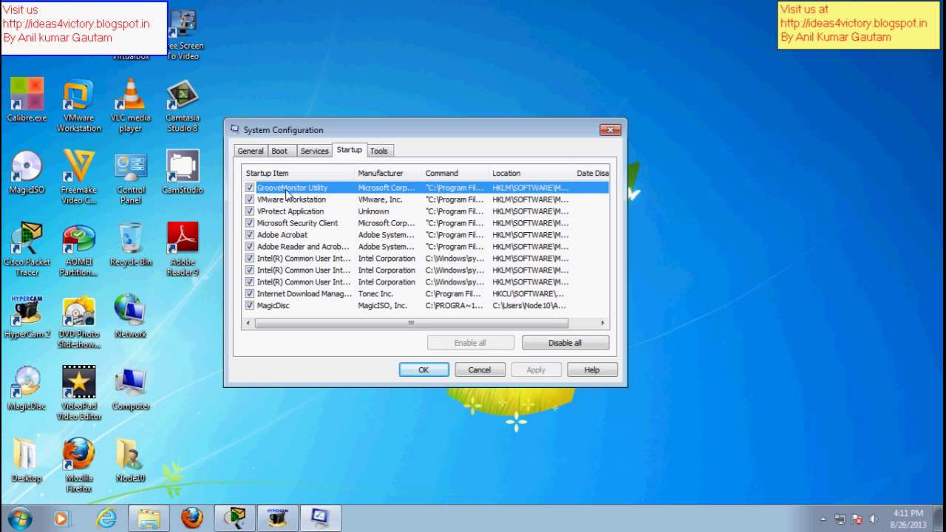
Step: Disable GrooveMonitor Utility, VMware Workstation, VProtect Application, Adobe Acrobat and Adobe Reader at startup, leaving Microsoft Security Client enabled
click(249, 187)
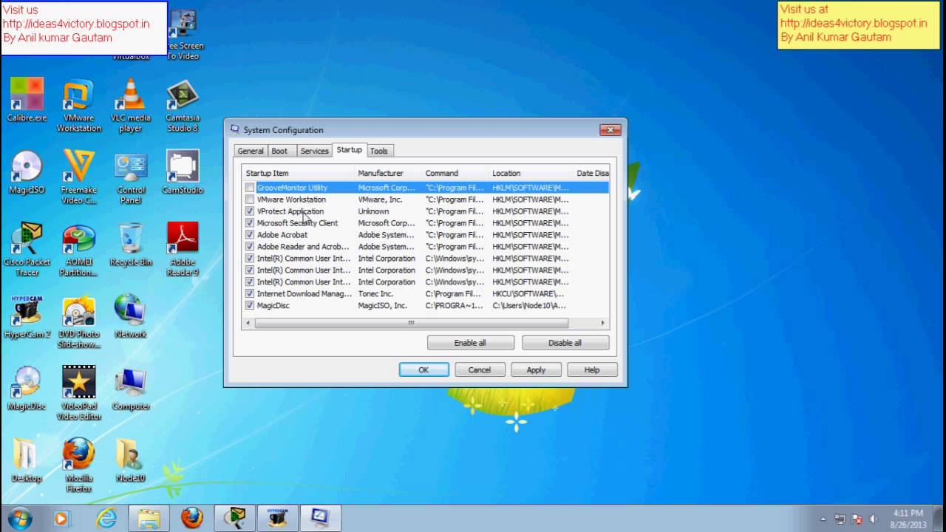
click(331, 215)
click(249, 212)
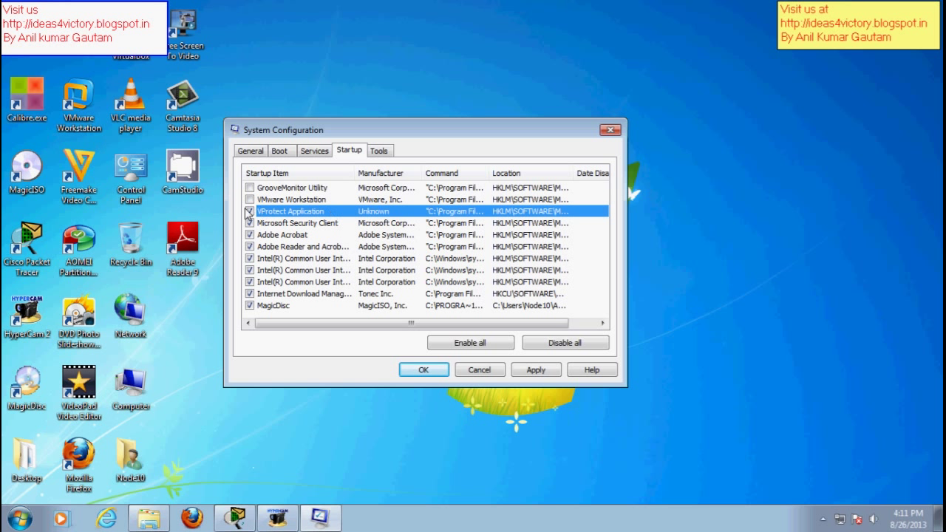
click(308, 224)
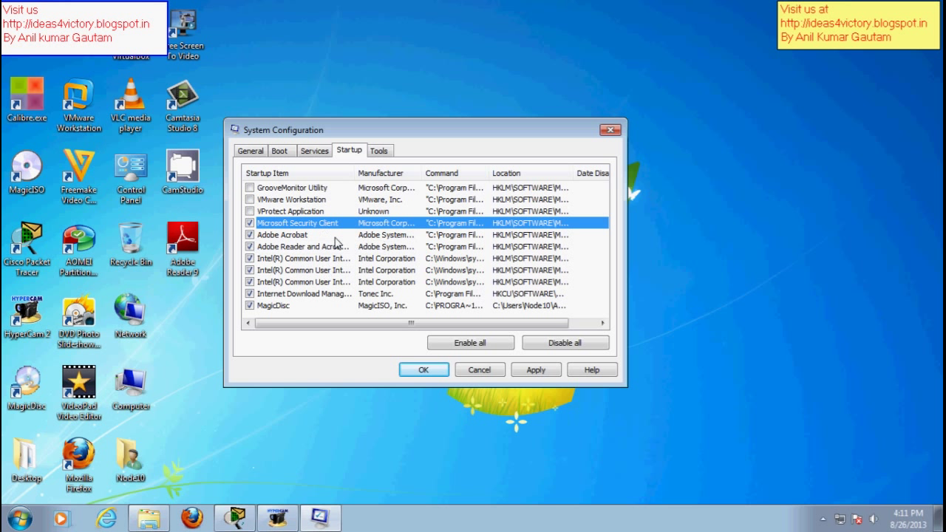
click(250, 235)
click(330, 247)
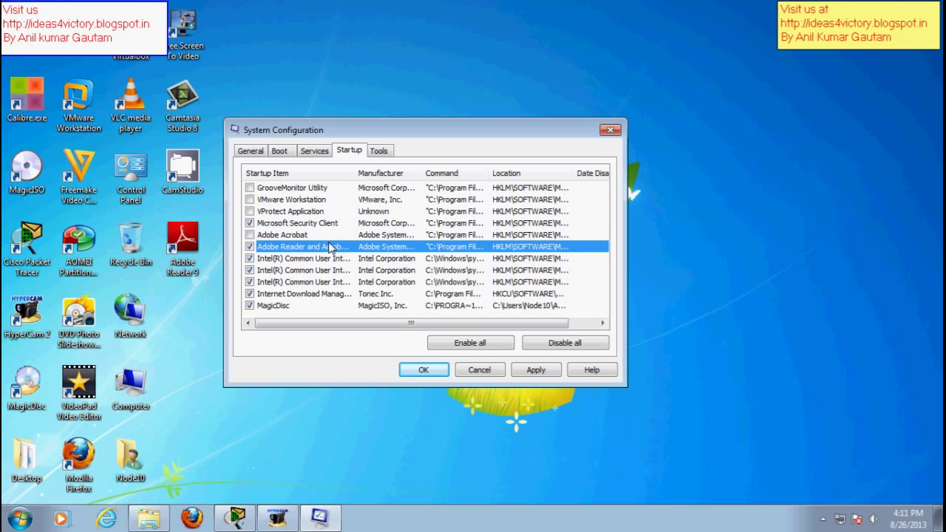
click(250, 246)
click(323, 260)
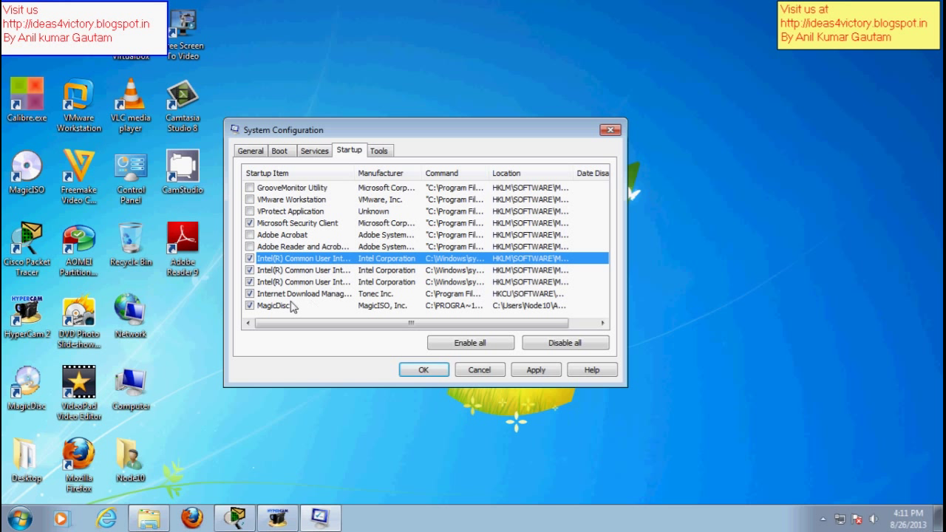
click(249, 294)
click(343, 295)
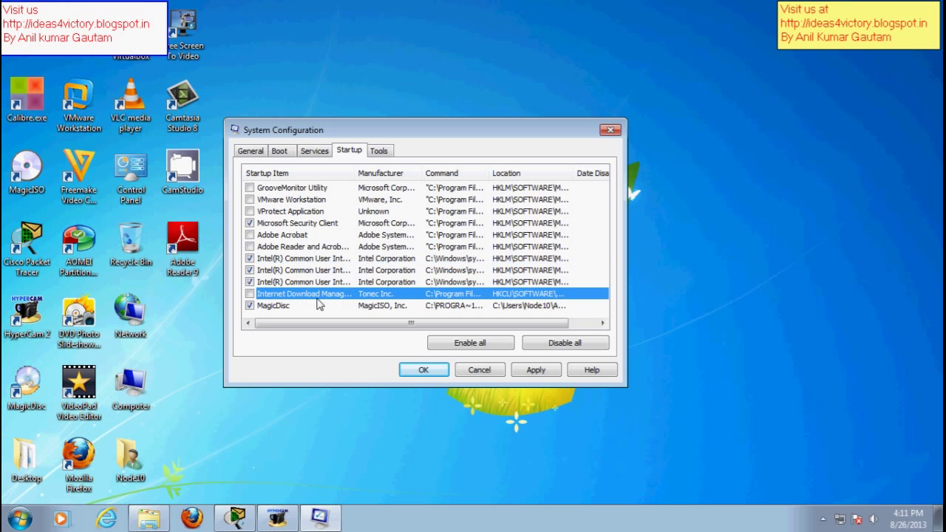
click(249, 294)
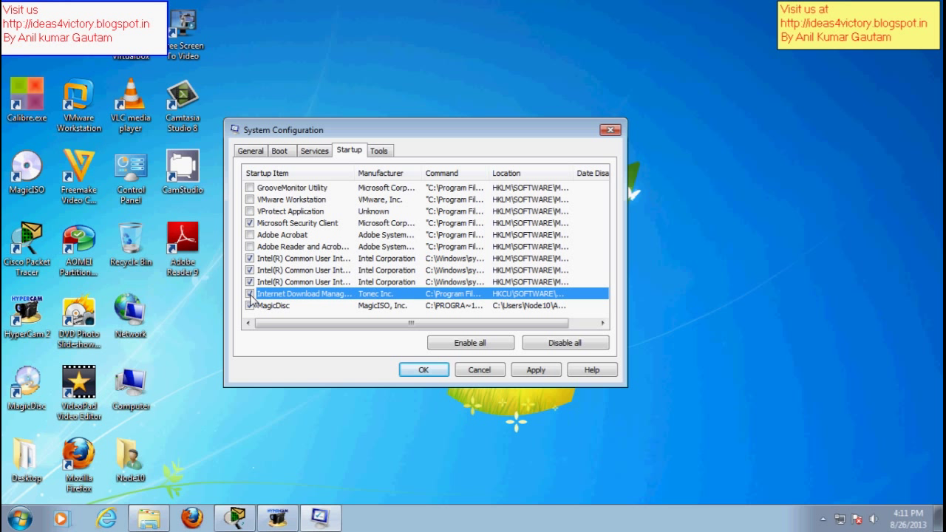
Step: Apply the startup changes and exit System Configuration without restarting the computer
click(534, 370)
click(424, 371)
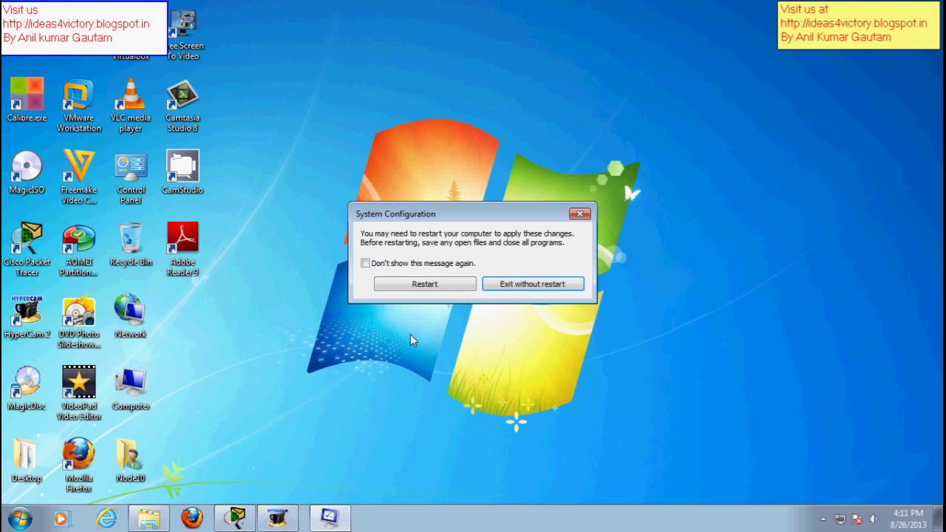
click(447, 263)
click(543, 286)
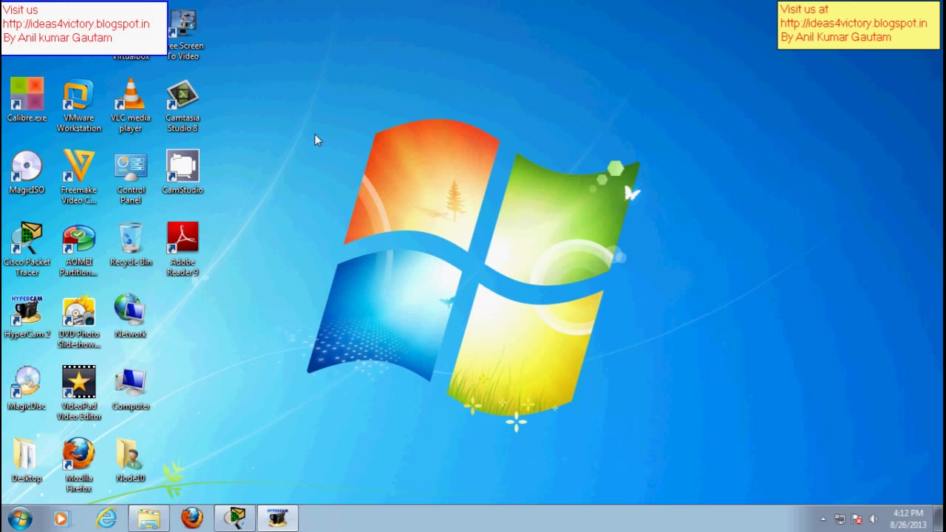
Step: Refresh the desktop several times
right_click(317, 139)
click(356, 178)
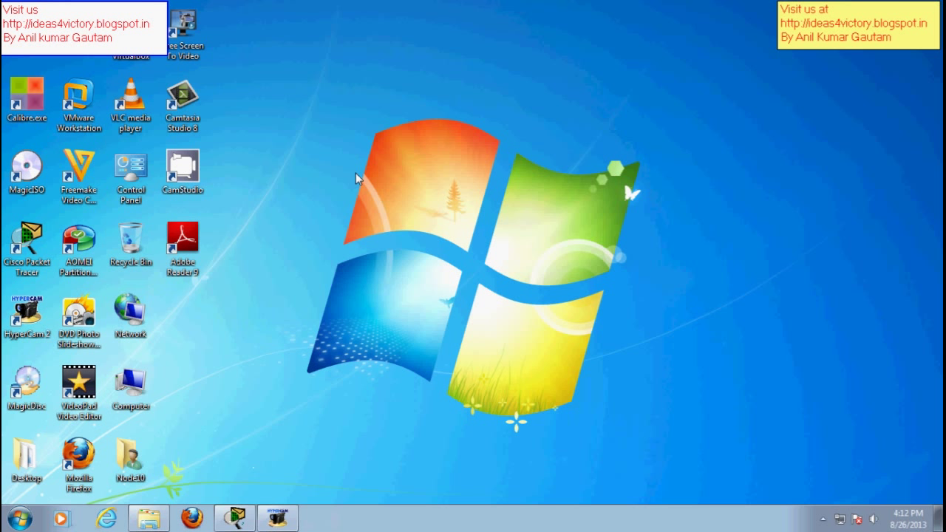
right_click(355, 178)
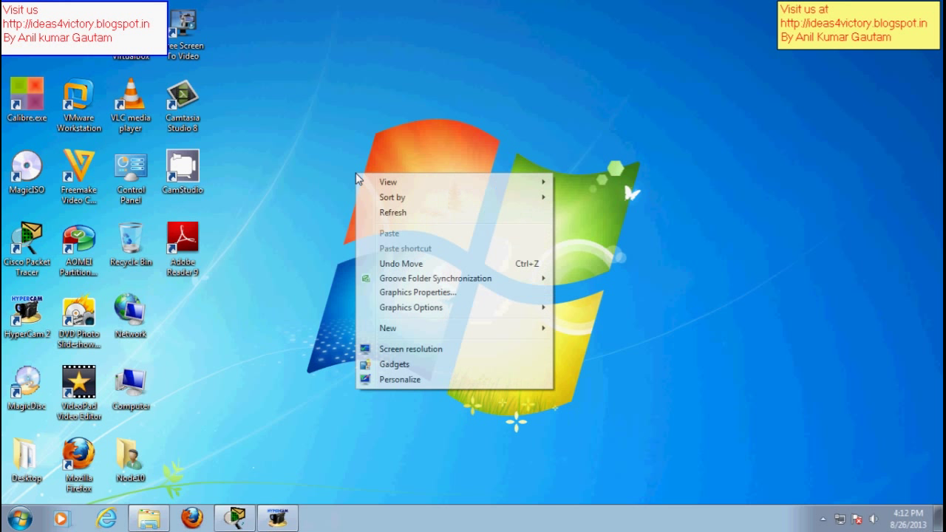
click(418, 220)
right_click(340, 150)
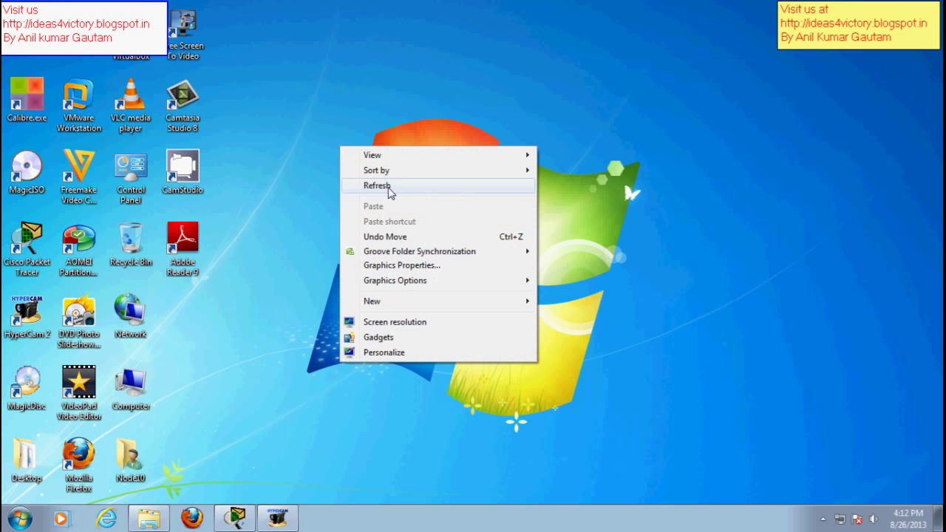
click(419, 187)
Step: Open Microsoft Security Essentials from the hidden notification icons and start a Quick scan
click(823, 518)
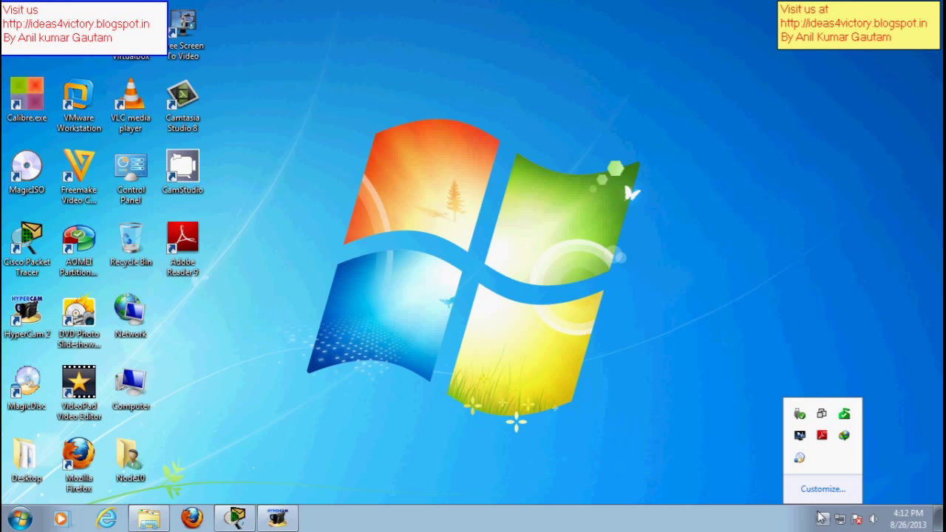
double_click(845, 415)
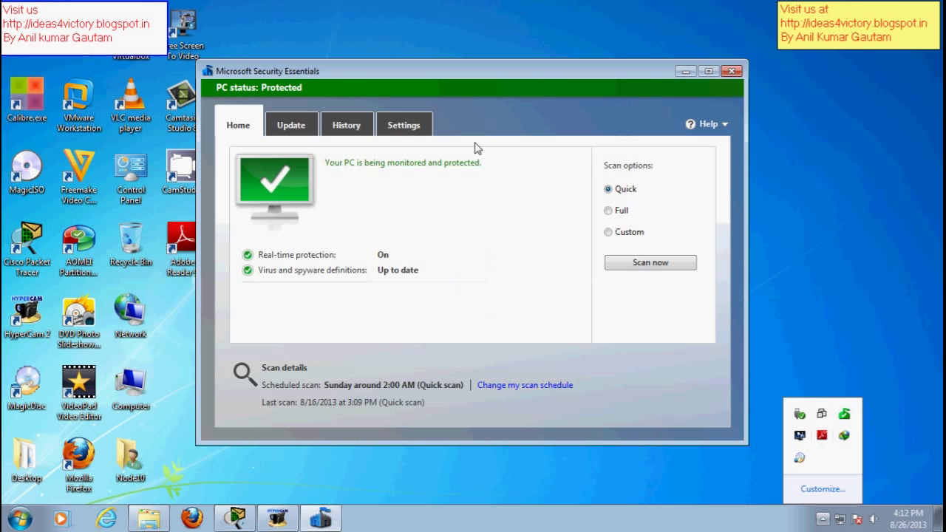
click(602, 193)
click(596, 215)
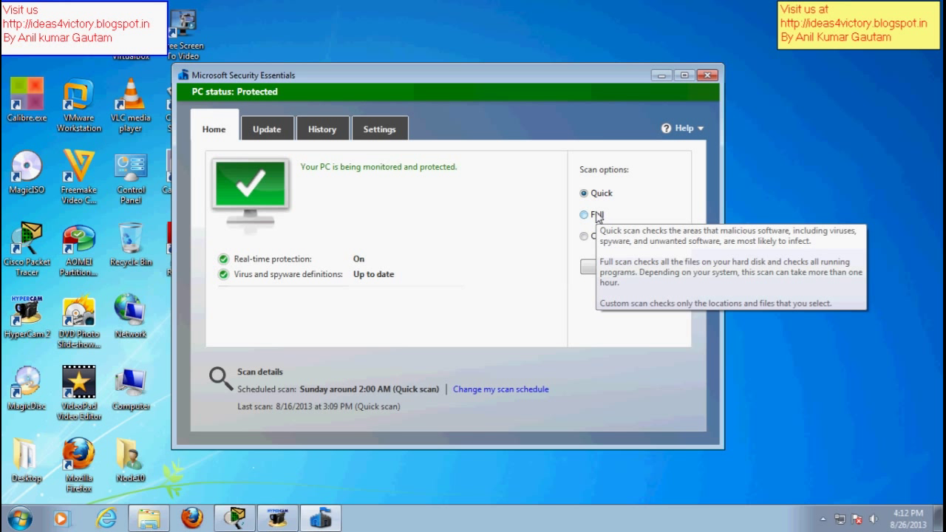
click(596, 215)
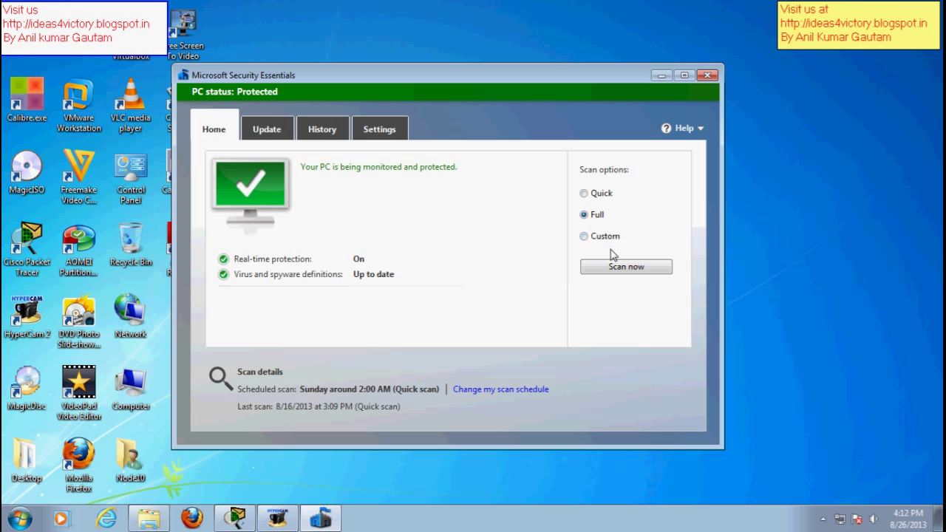
click(594, 197)
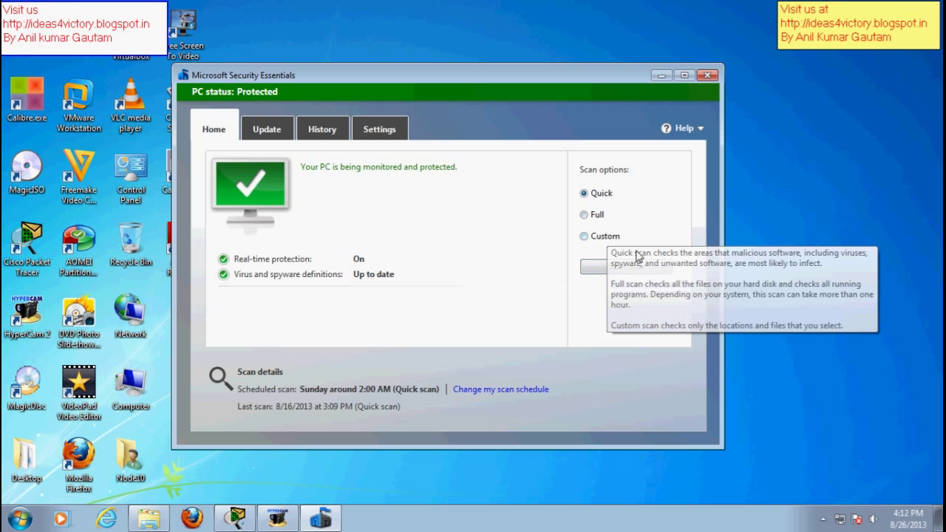
click(627, 266)
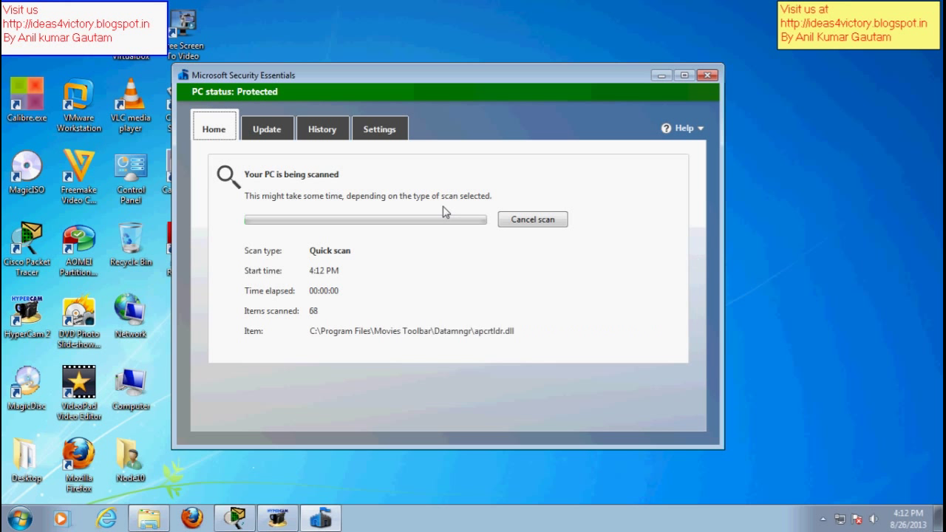
Step: Look through the Update, History and Settings pages of Microsoft Security Essentials, then minimize its window with the scan running
click(264, 130)
click(322, 130)
click(371, 133)
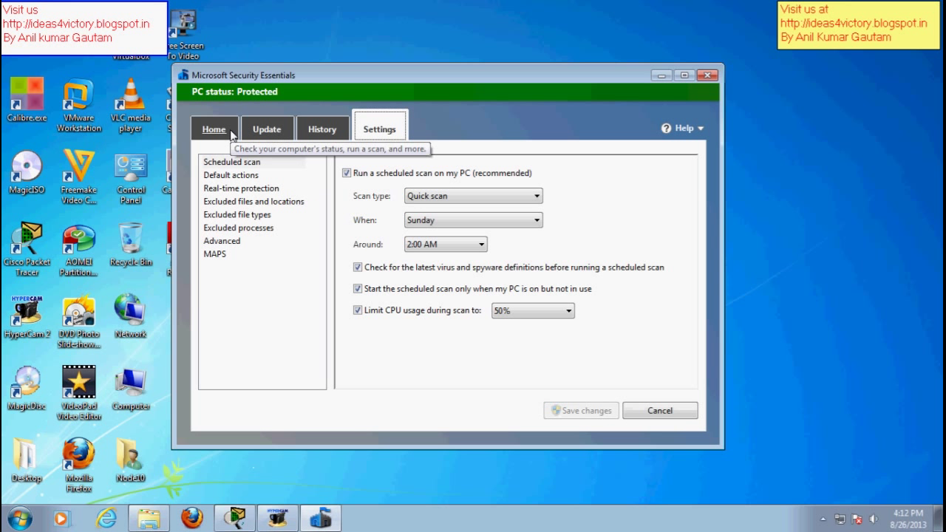
click(321, 131)
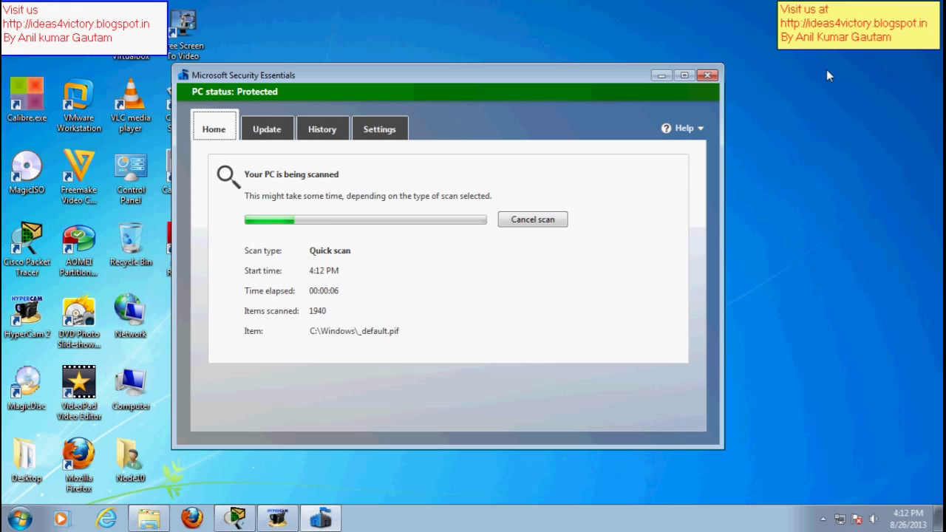
click(661, 76)
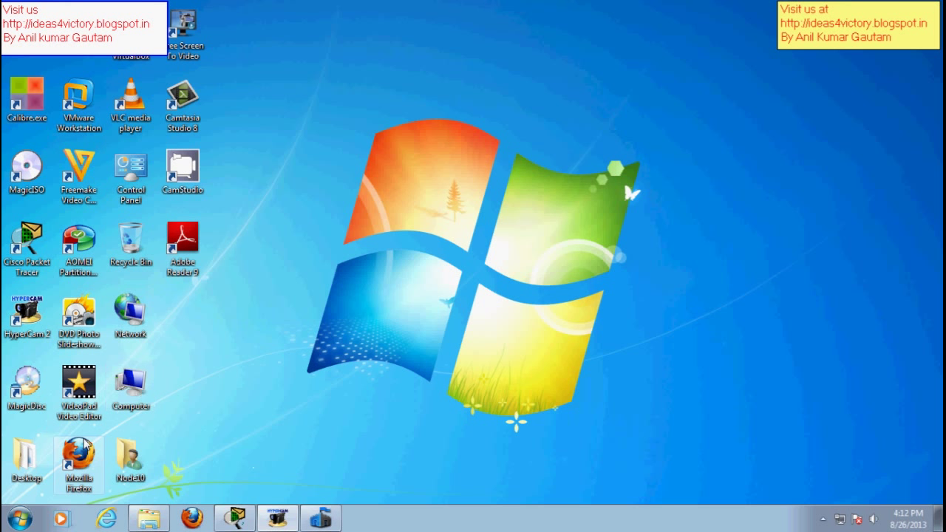
Step: Open Control Panel, maximize it and show Programs and Features
double_click(122, 170)
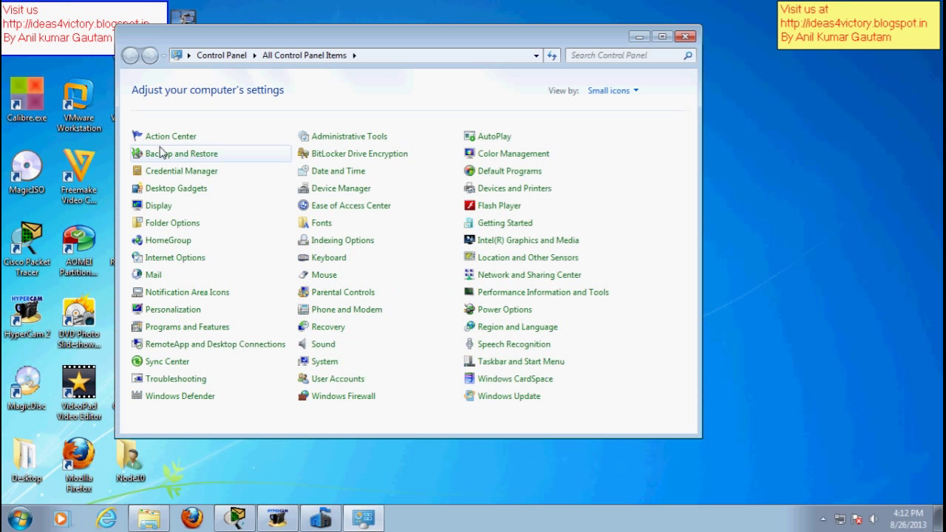
click(662, 12)
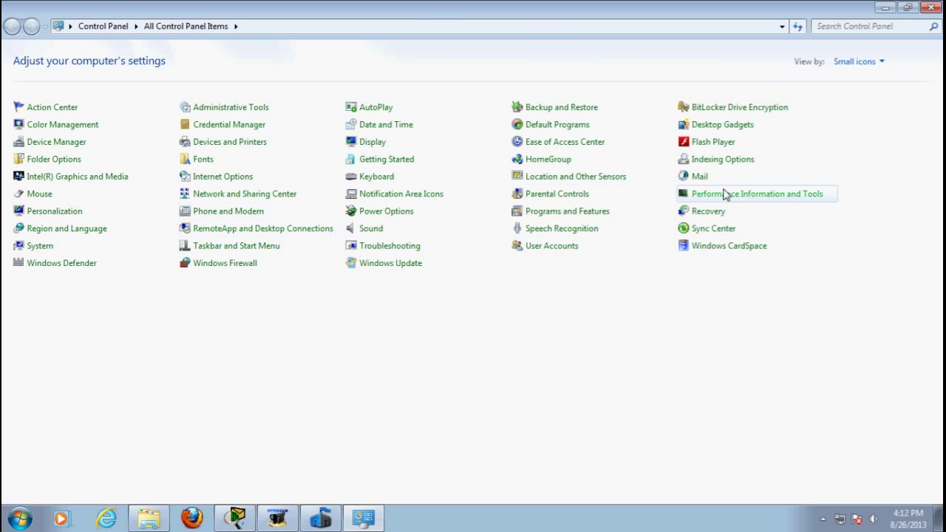
click(556, 216)
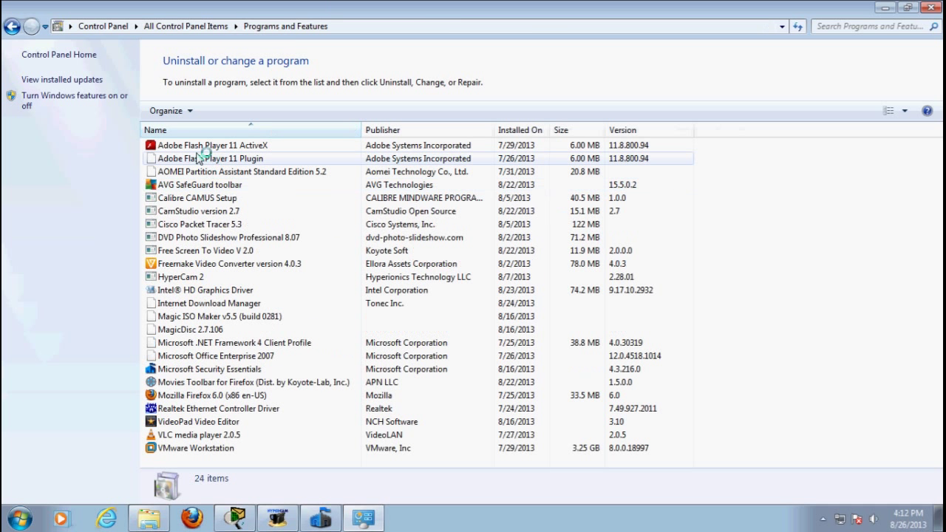
Step: Review the installed programs for unneeded ones, including Movies Toolbar for Firefox, Free Screen To Video and Internet Download Manager, then close the window
click(226, 148)
scroll(295, 342, down, 2)
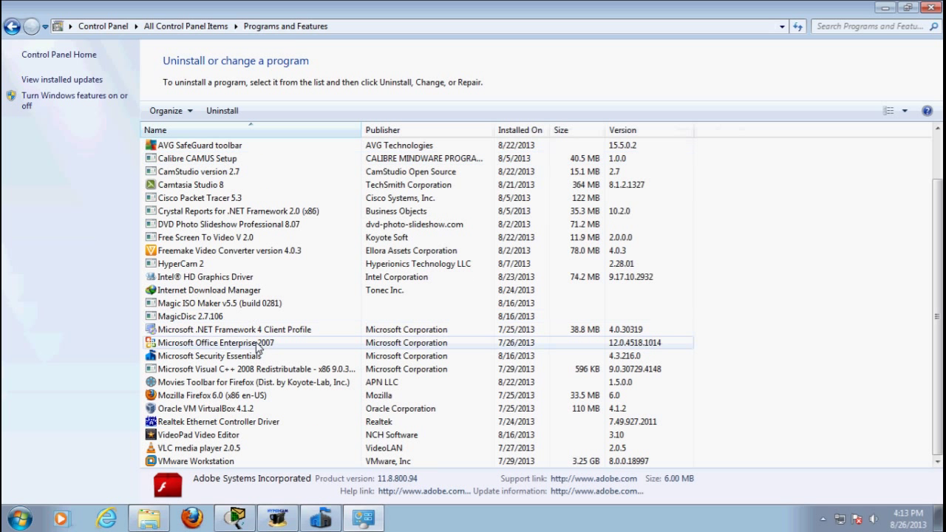
click(264, 382)
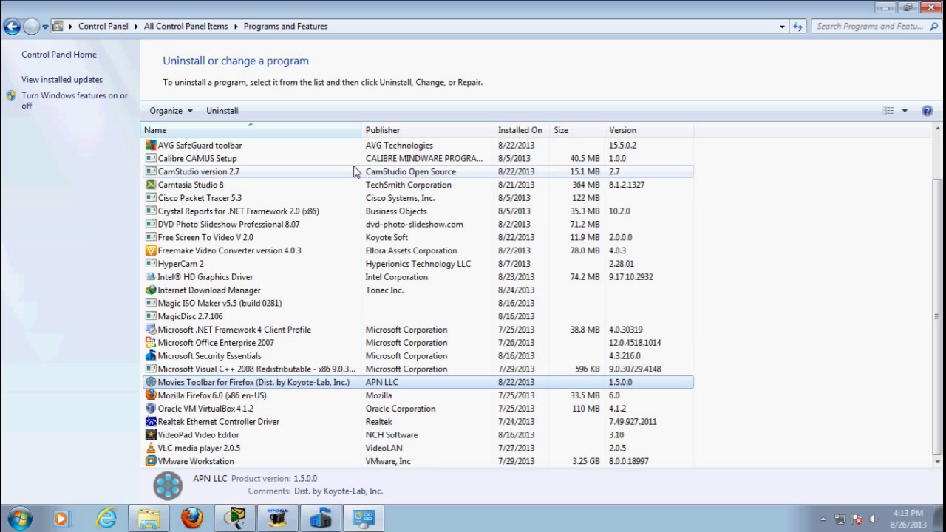
scroll(323, 173, up, 2)
click(262, 147)
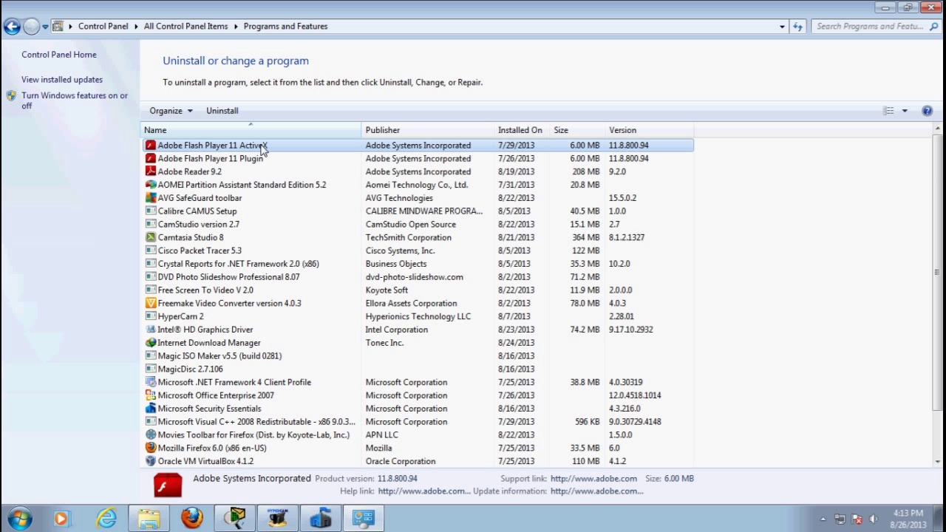
scroll(262, 147, down, 2)
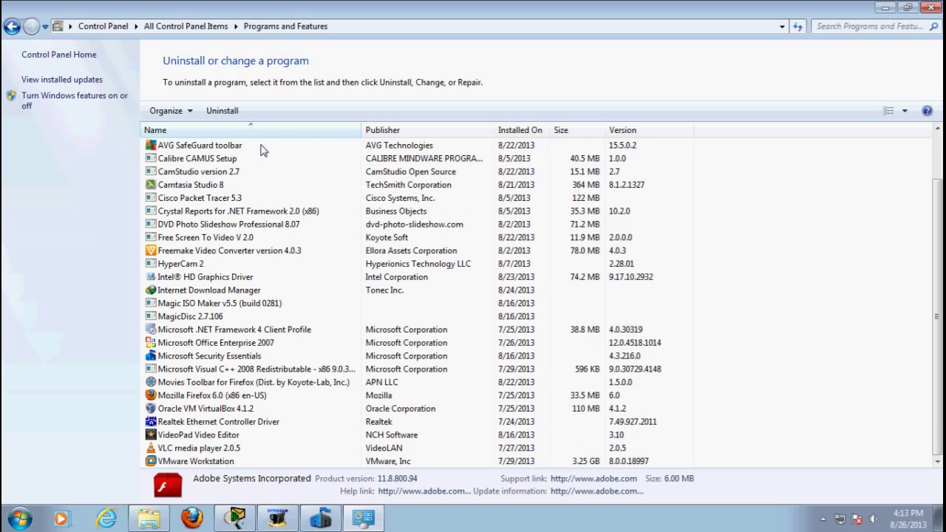
click(303, 238)
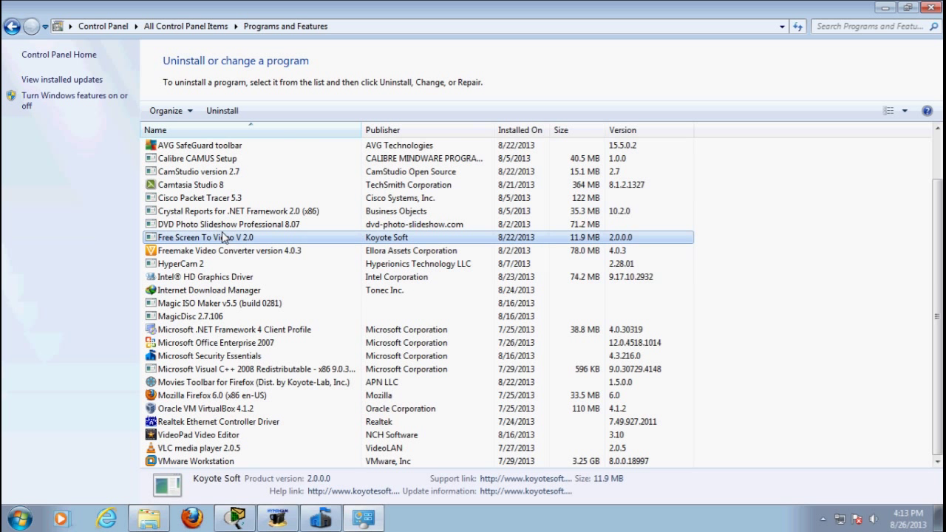
click(170, 275)
click(189, 289)
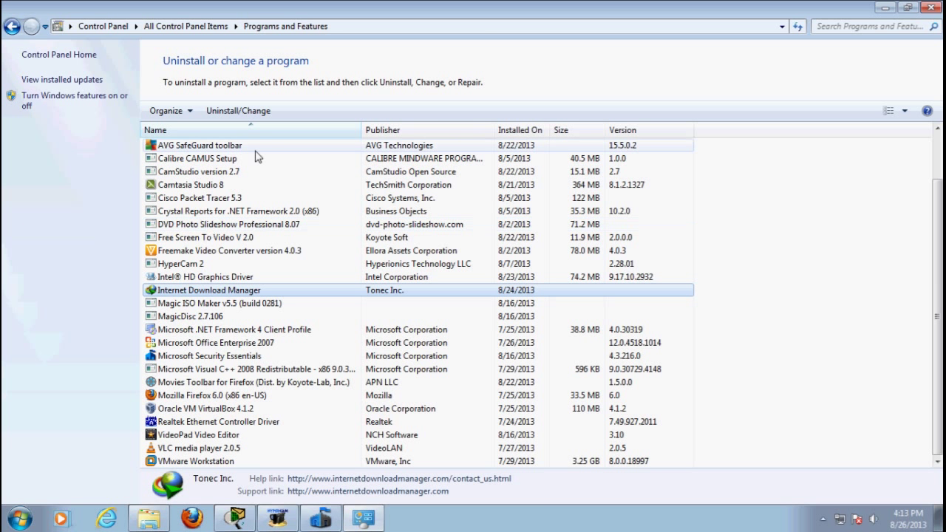
click(930, 7)
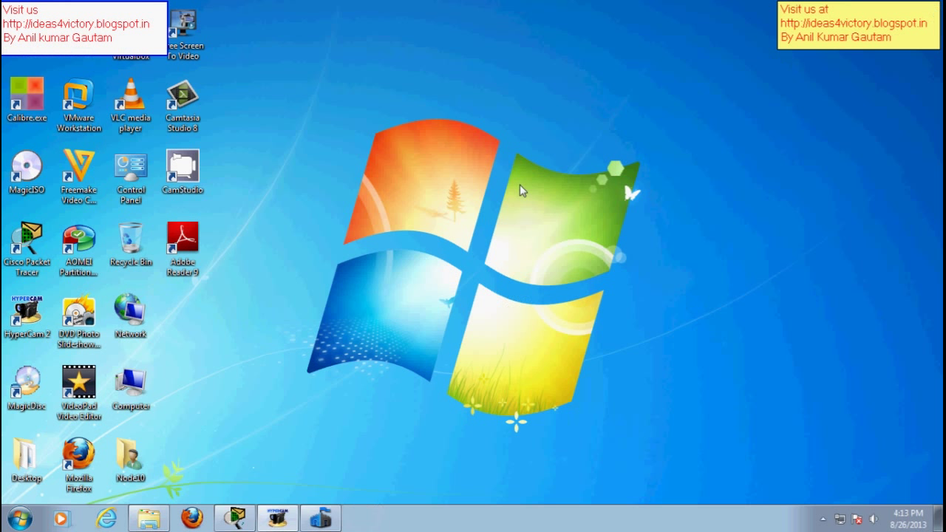
Step: Refresh the desktop twice
right_click(312, 151)
click(342, 192)
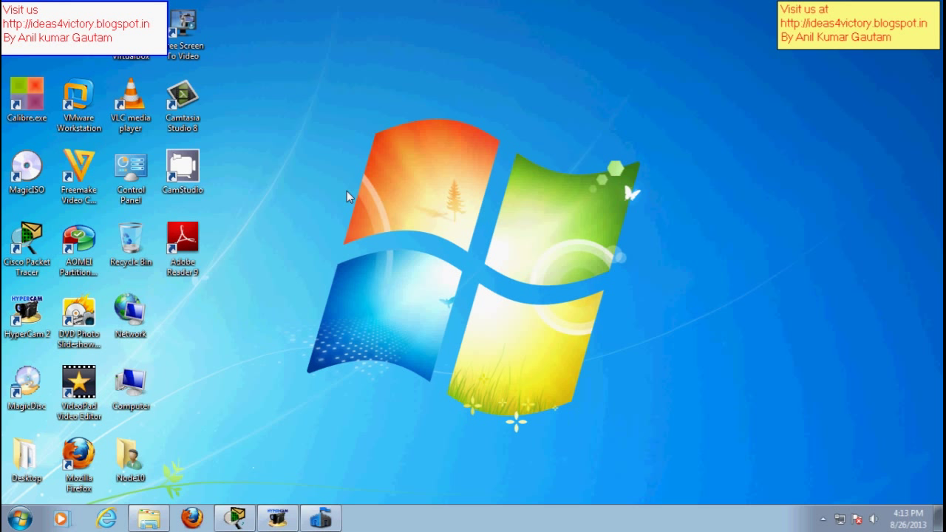
right_click(280, 119)
click(345, 167)
Step: Open Computer, select the win_7 (C:) drive to check its free space, and refresh the window
double_click(130, 384)
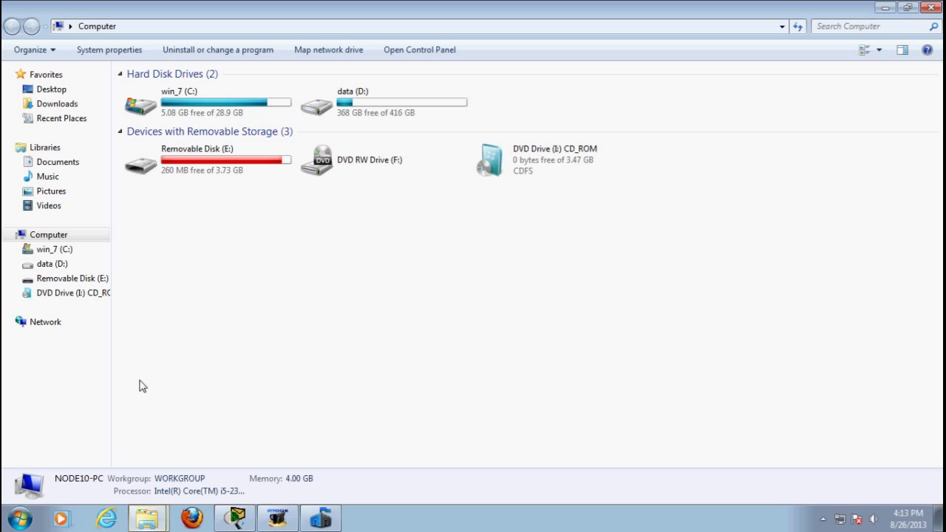
click(237, 108)
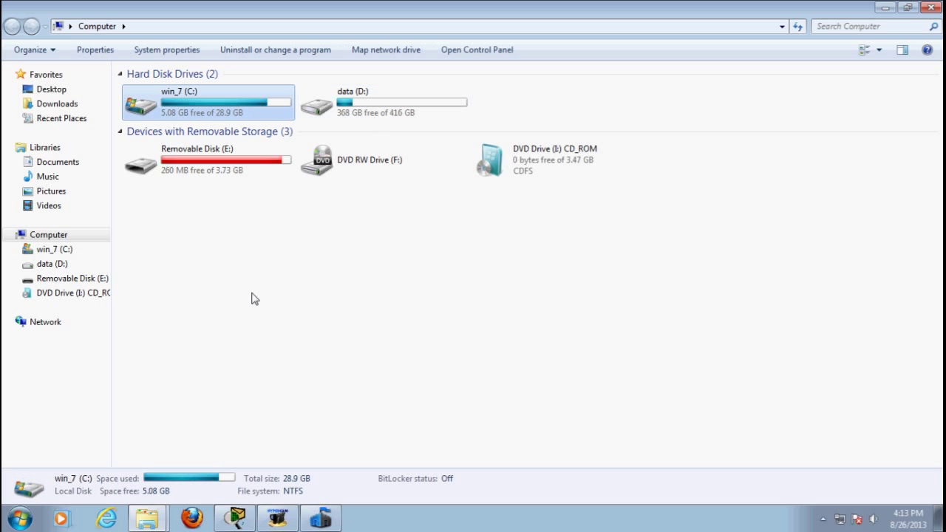
right_click(269, 236)
click(314, 284)
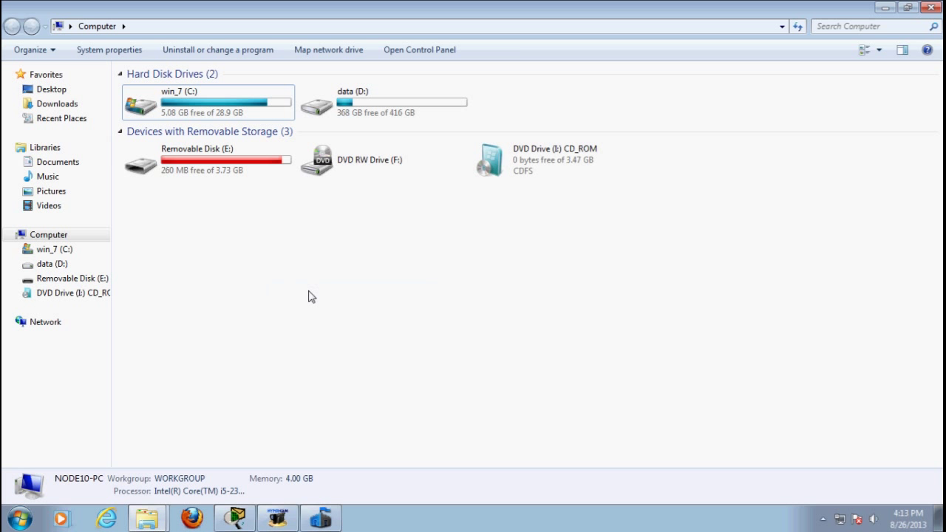
Step: Compare the used and free space of the win_7 (C:) and data (D:) drives, then close the Computer window
click(225, 103)
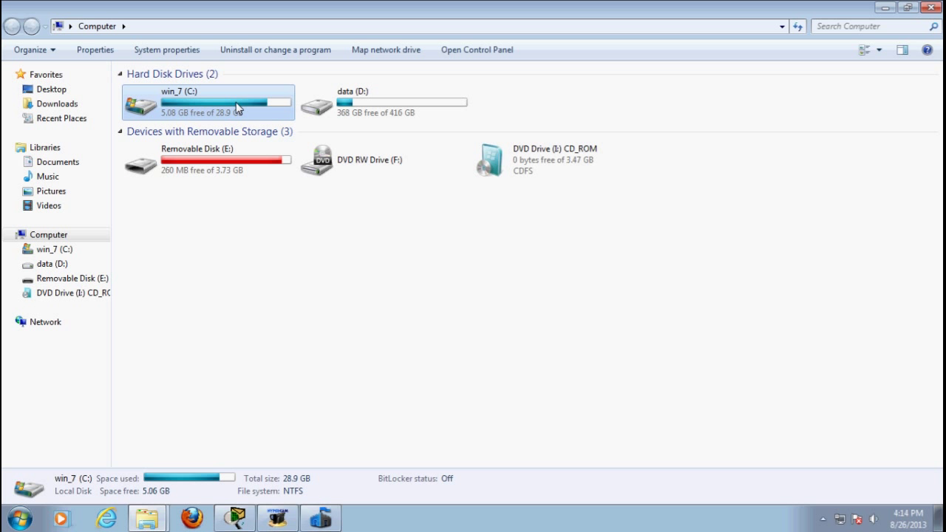
click(347, 103)
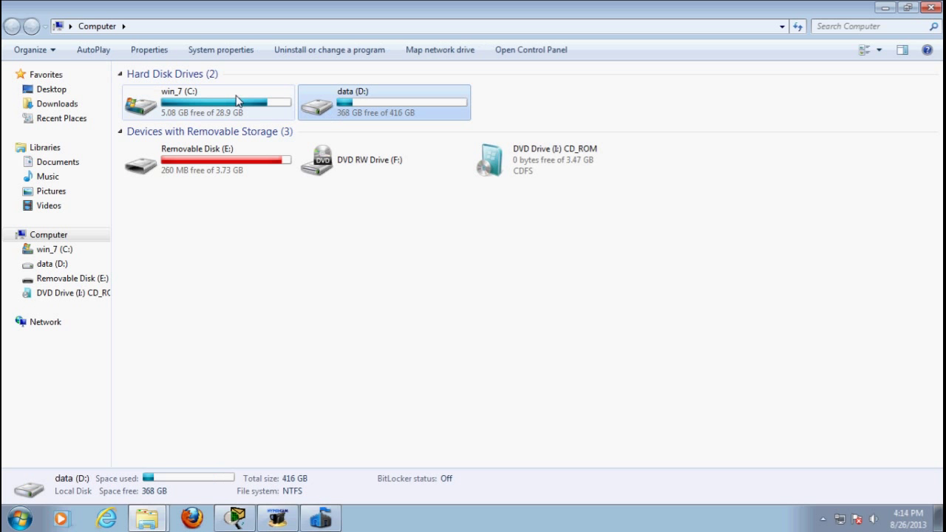
click(237, 101)
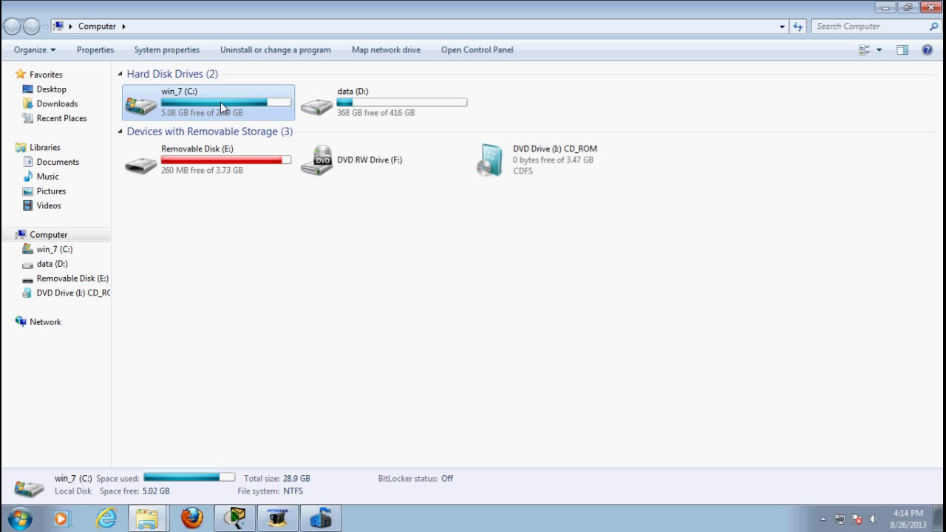
click(354, 101)
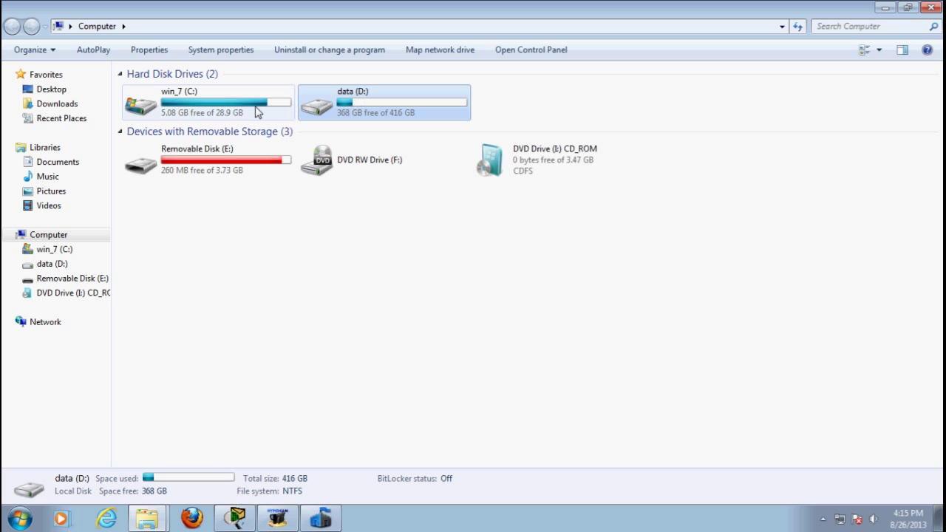
click(257, 111)
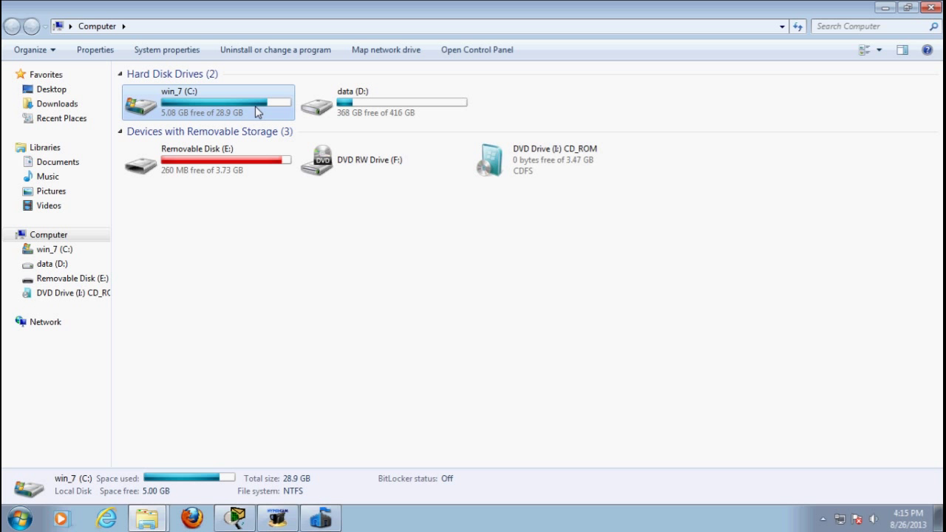
click(930, 8)
Step: Refresh the desktop three times
right_click(269, 124)
click(306, 158)
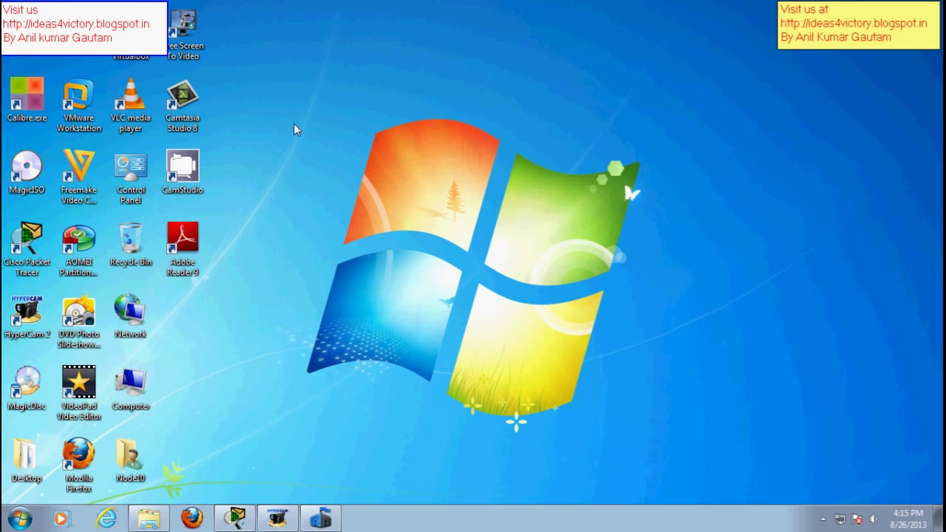
right_click(295, 127)
click(330, 161)
right_click(317, 128)
click(358, 167)
Step: Open the Windows Prefetch folder by running the command prefetch
key(super+r)
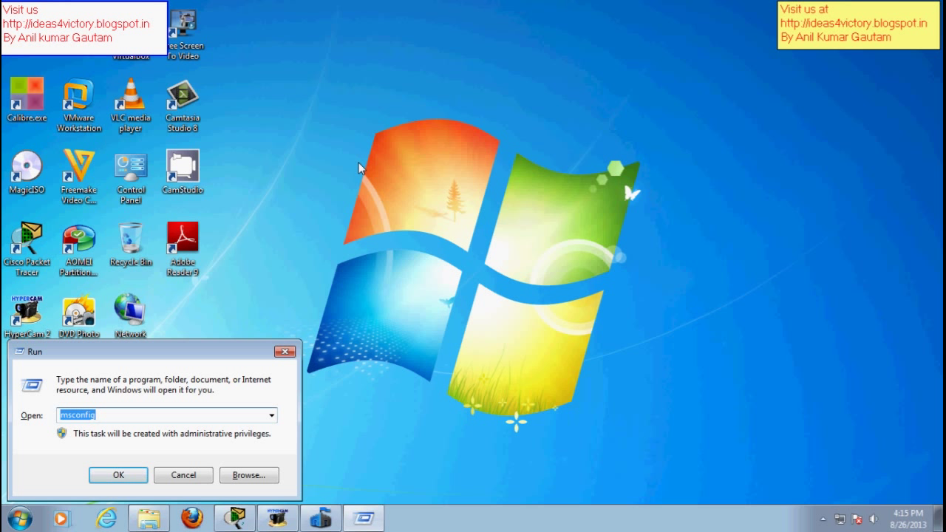
text(preft)
key(BackSpace)
text(etch)
key(Return)
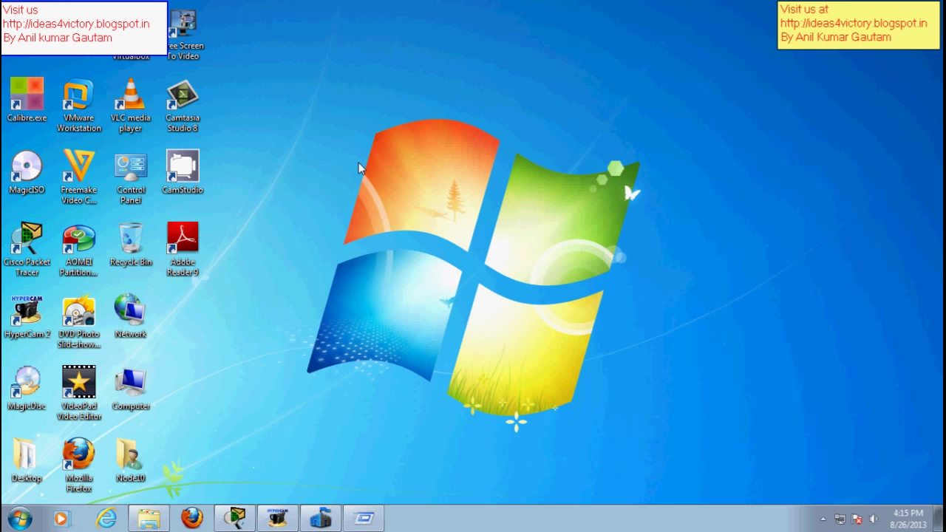
Step: Permanently delete all items in the Prefetch folder and close its window
key(ctrl+a)
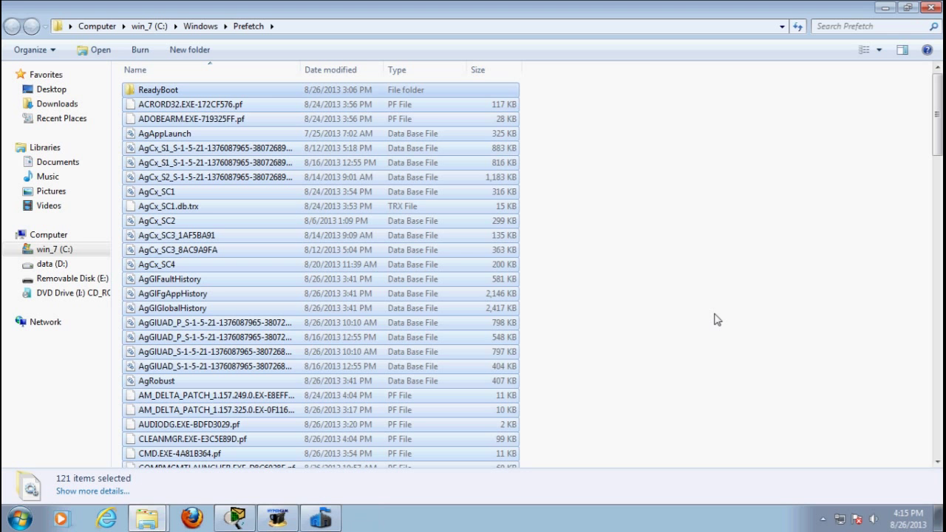
key(shift+Delete)
key(Return)
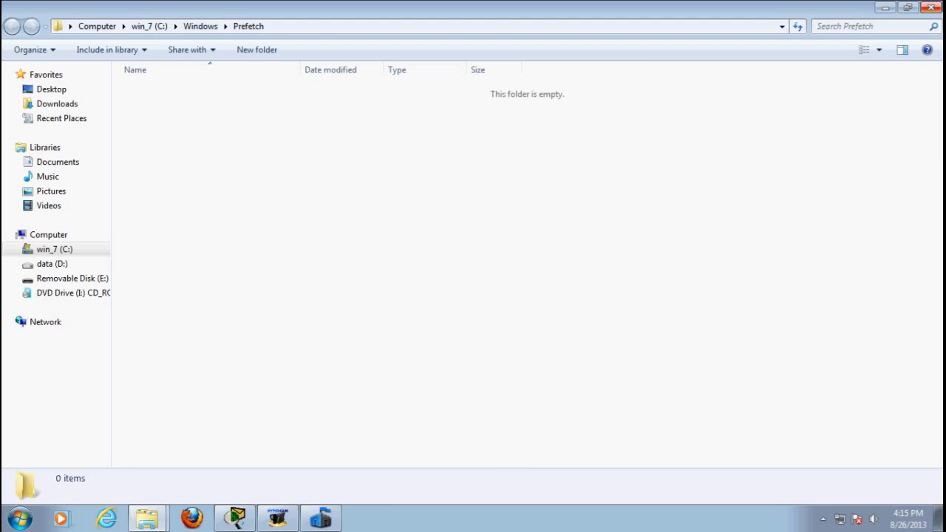
click(930, 7)
Step: Refresh the desktop twice
right_click(399, 116)
click(439, 153)
right_click(324, 139)
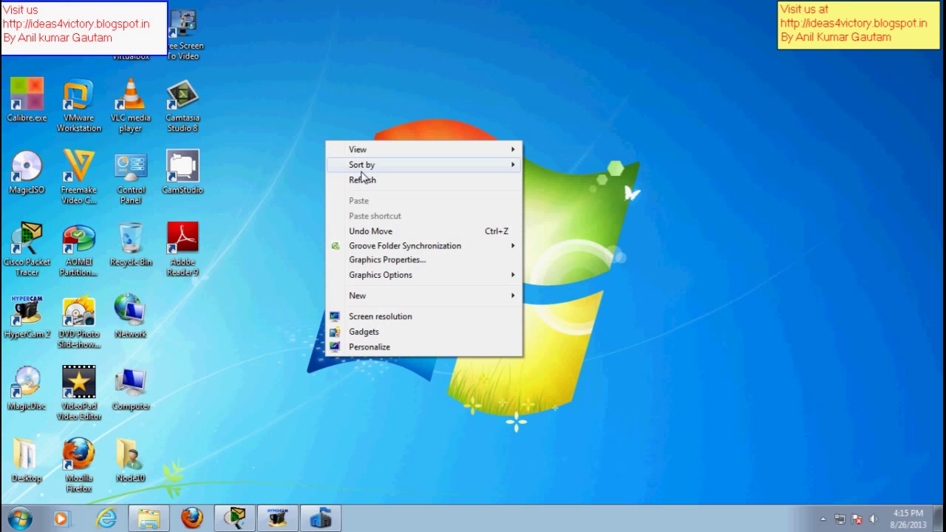
click(347, 177)
Step: Open the account's temporary files folder by running %temp%
key(super+r)
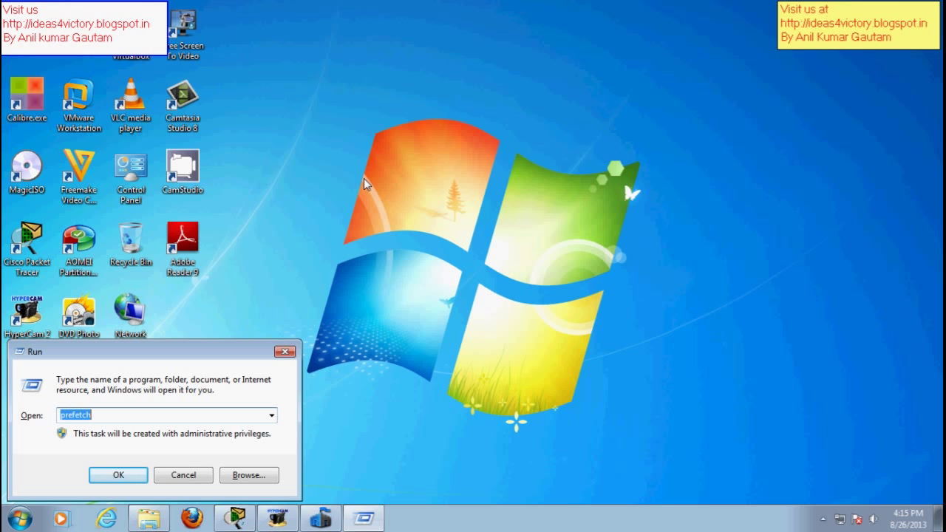
text(%temp%)
key(Return)
Step: Permanently delete everything in the Temp folder, skipping the in-use files AdobeARM and FXSAPIDebugLogFile
key(ctrl+a)
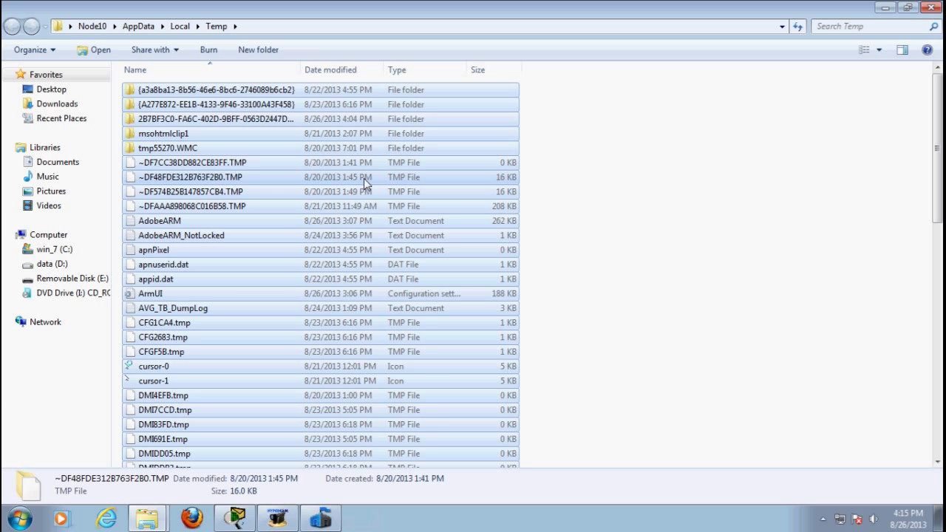
key(shift+Delete)
key(Return)
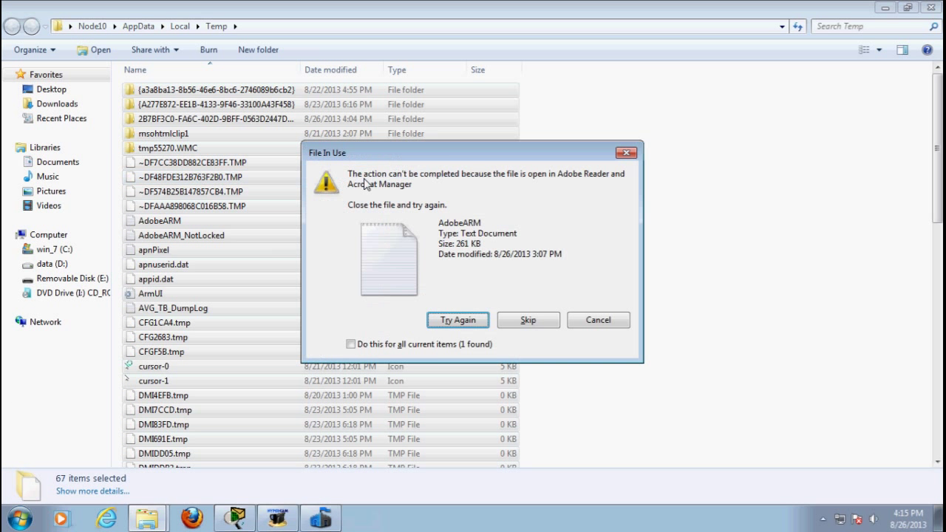
click(526, 322)
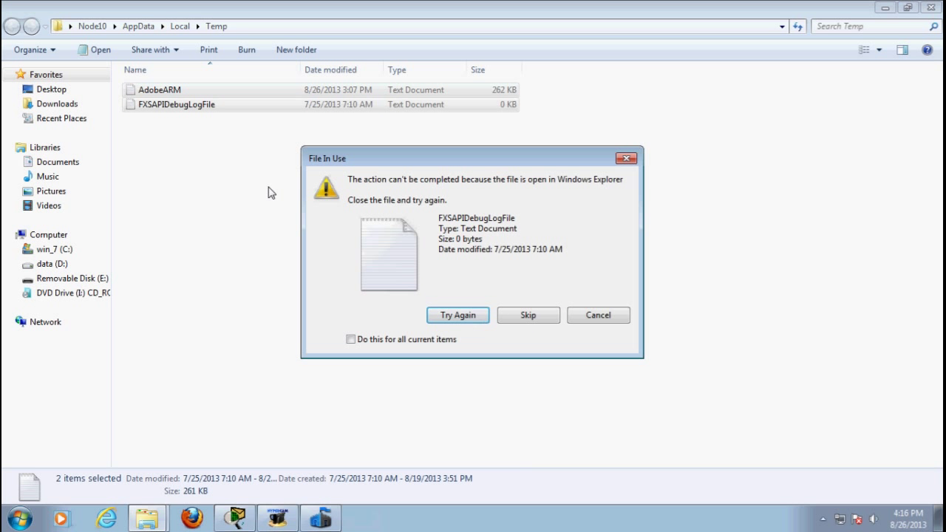
click(530, 315)
Step: Refresh the Temp folder and close its window
click(254, 207)
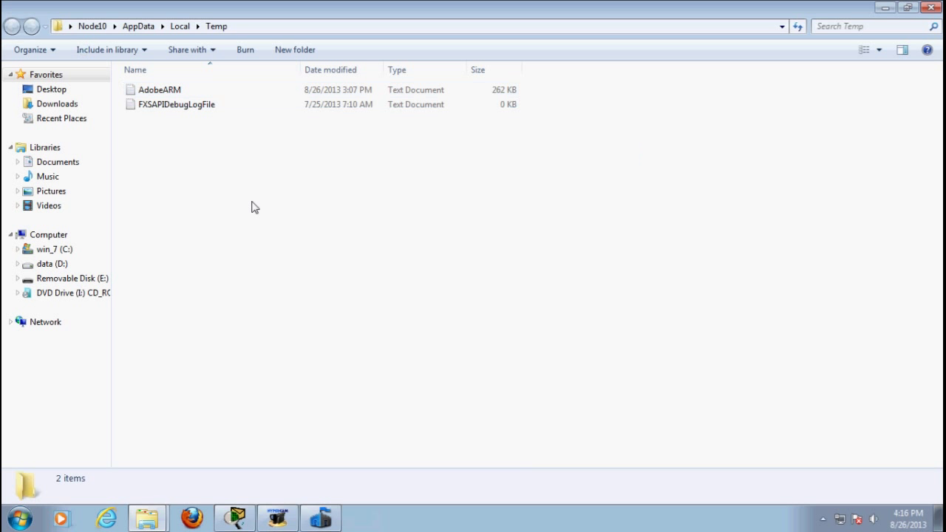
right_click(253, 207)
click(299, 256)
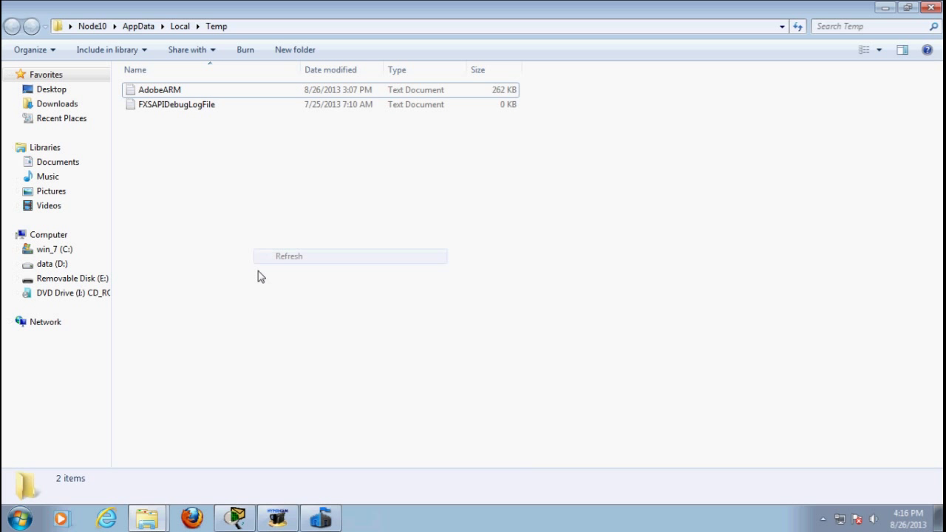
click(929, 7)
Step: Refresh the desktop eight times
right_click(370, 158)
click(413, 196)
right_click(325, 116)
click(366, 153)
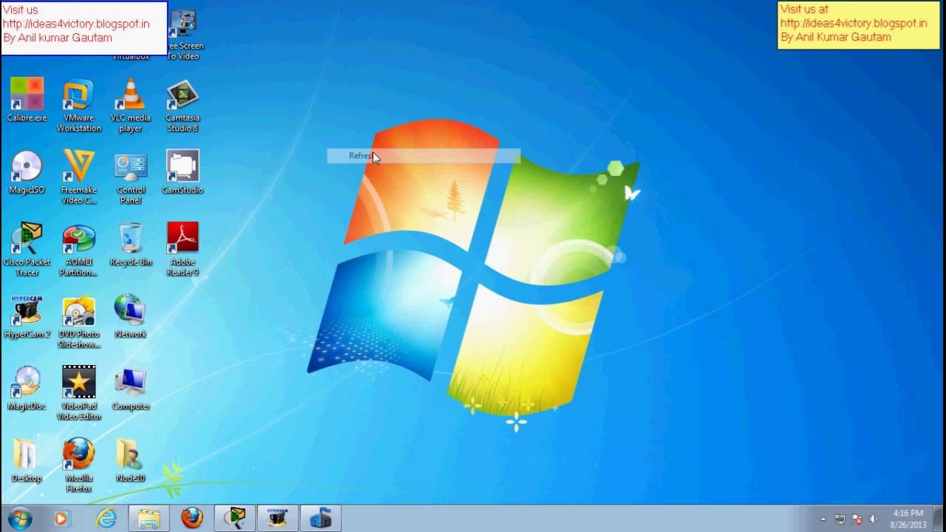
right_click(304, 122)
click(344, 158)
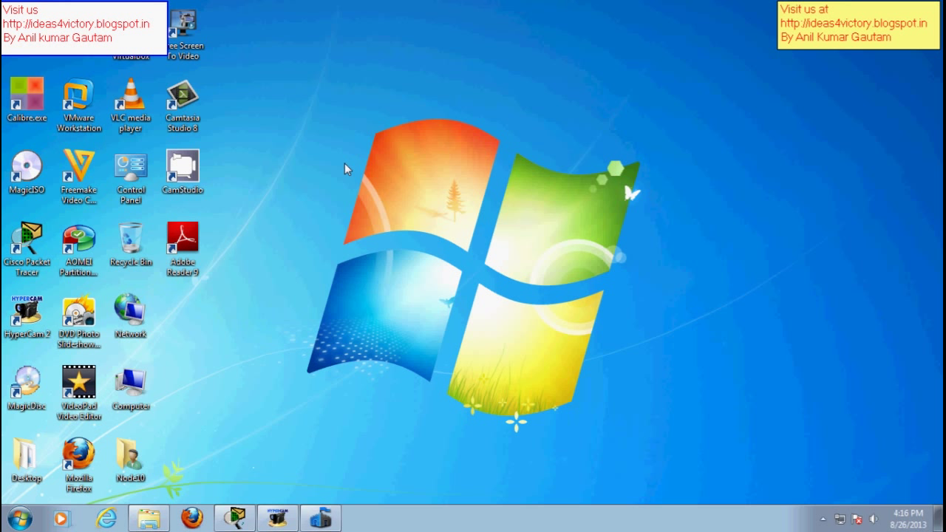
right_click(344, 163)
click(379, 205)
right_click(294, 136)
click(334, 180)
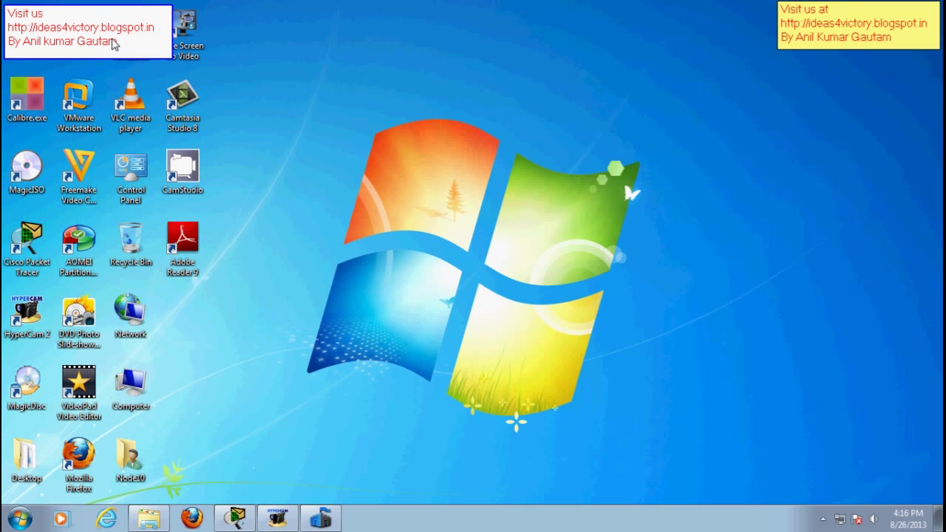
right_click(266, 128)
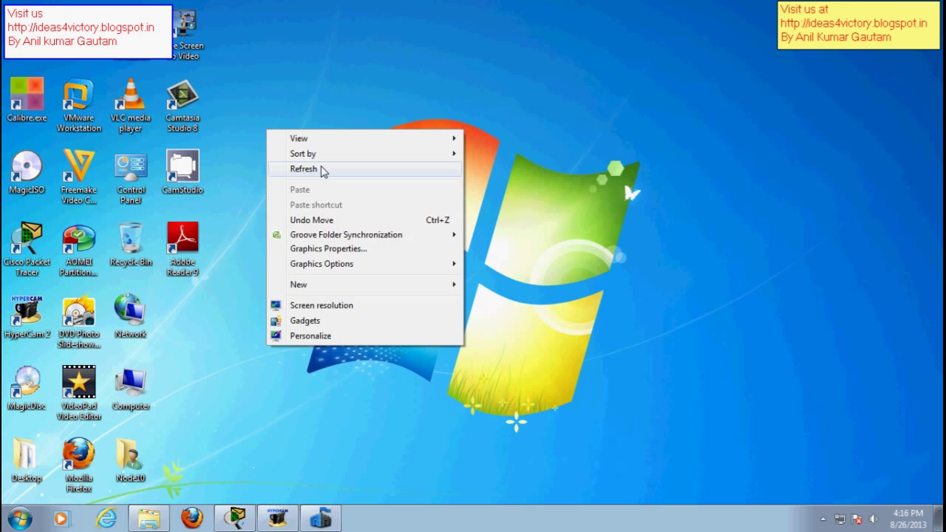
click(321, 170)
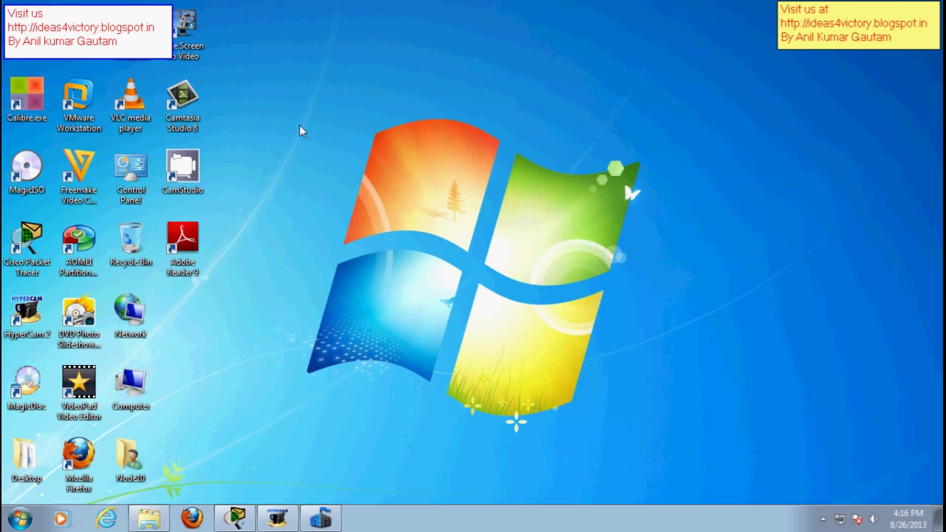
right_click(286, 105)
click(317, 142)
right_click(318, 111)
click(345, 148)
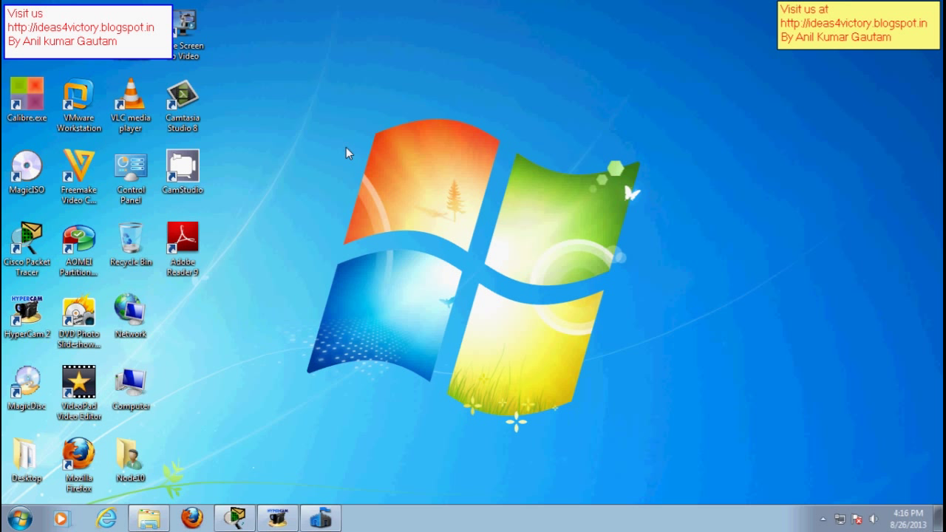